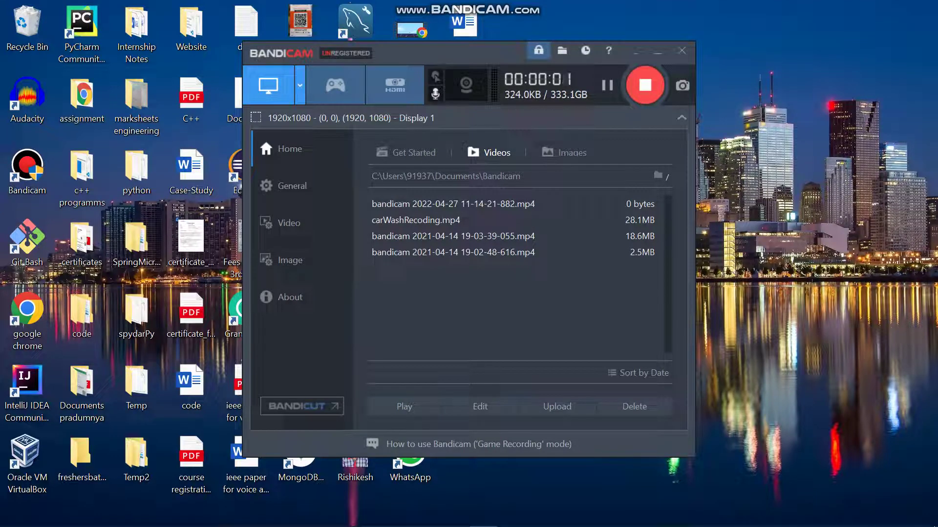
Bring the On-Demand Car Wash document forward and scroll to the Microservice Architecture diagram.
key("alt+Tab")
key("alt+Tab")
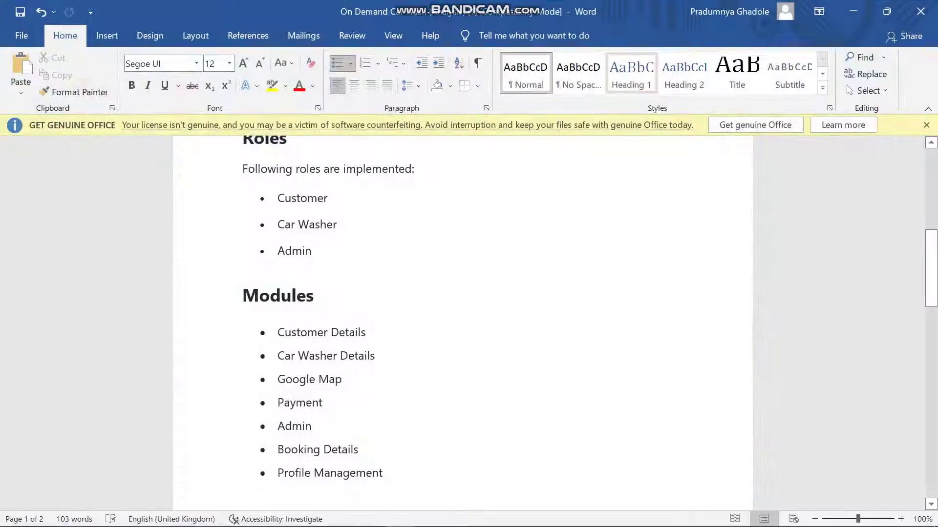
scroll(463, 322, "up", 8)
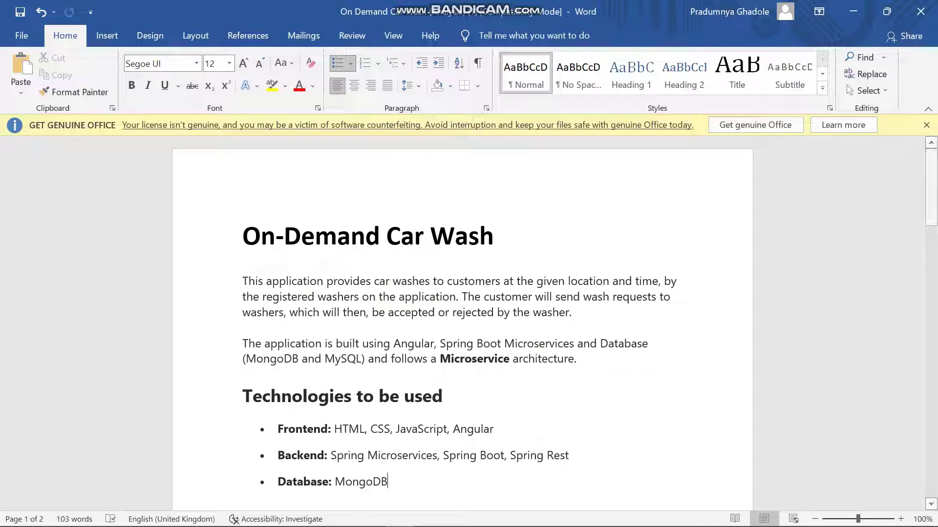
scroll(463, 322, "down", 1)
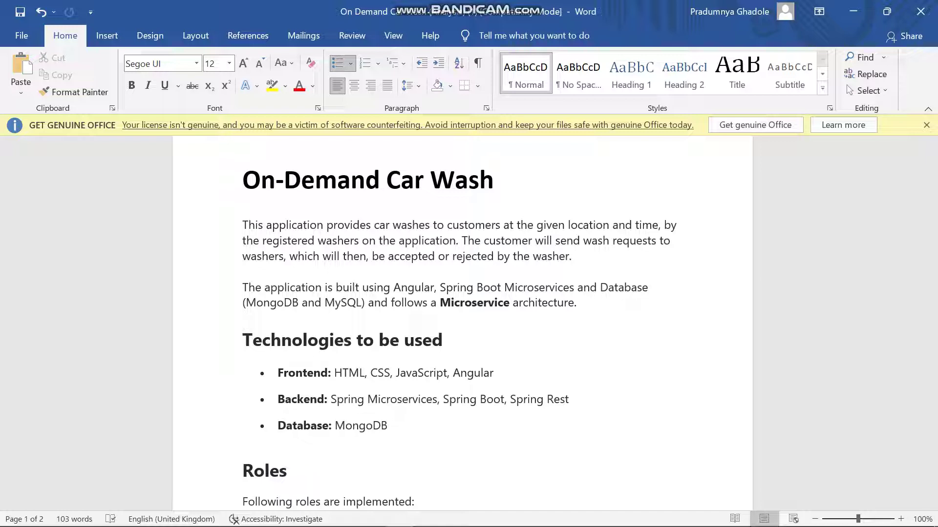
scroll(462, 322, "down", 3)
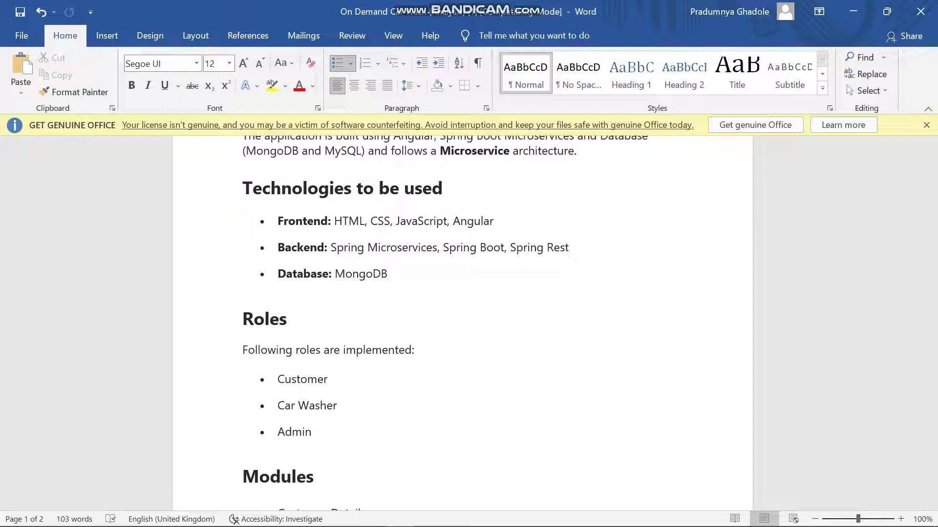
scroll(248, 366, "down", 8)
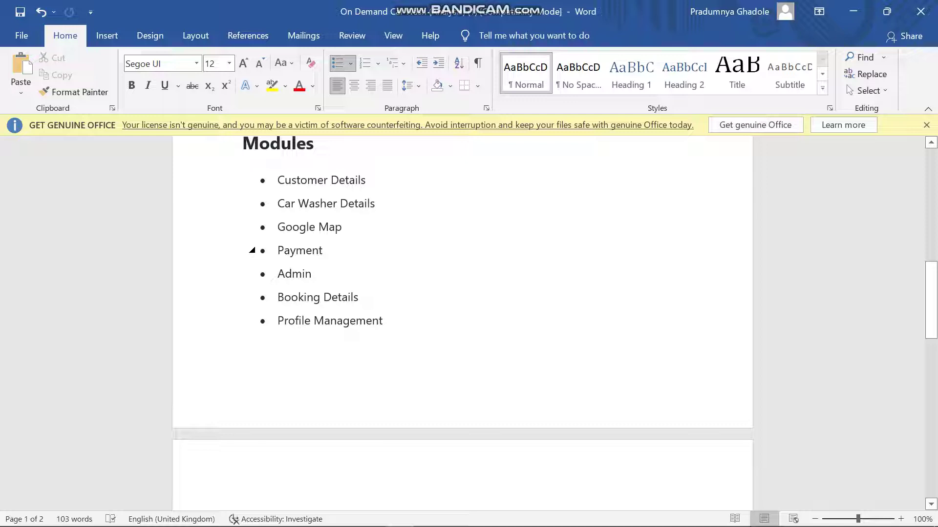
scroll(252, 250, "down", 8)
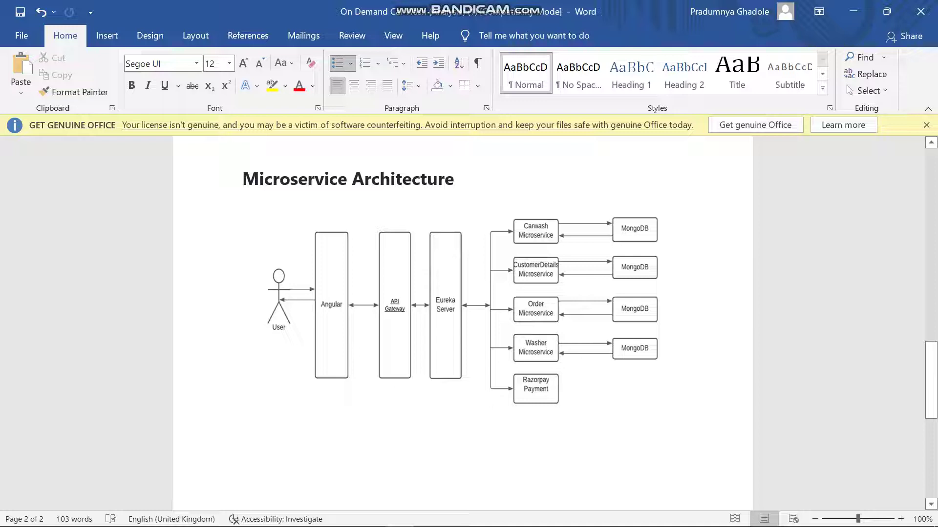
Switch from Word to the Car Wash Express site in Chrome.
key("alt+Tab")
key("alt+Tab")
key("alt+Tab")
key("alt+Tab")
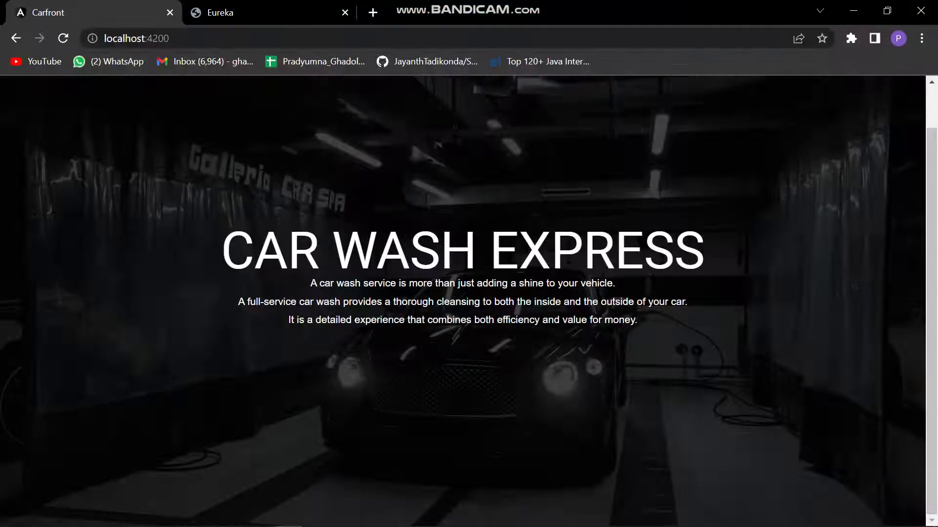
Log in to Car Wash Express with the admin username and password.
scroll(469, 301, "up", 1)
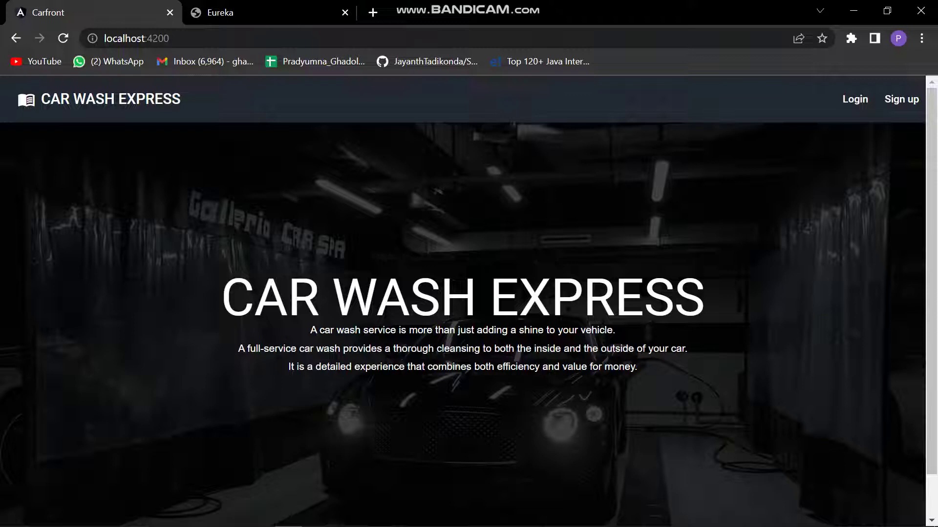
left_click(855, 99)
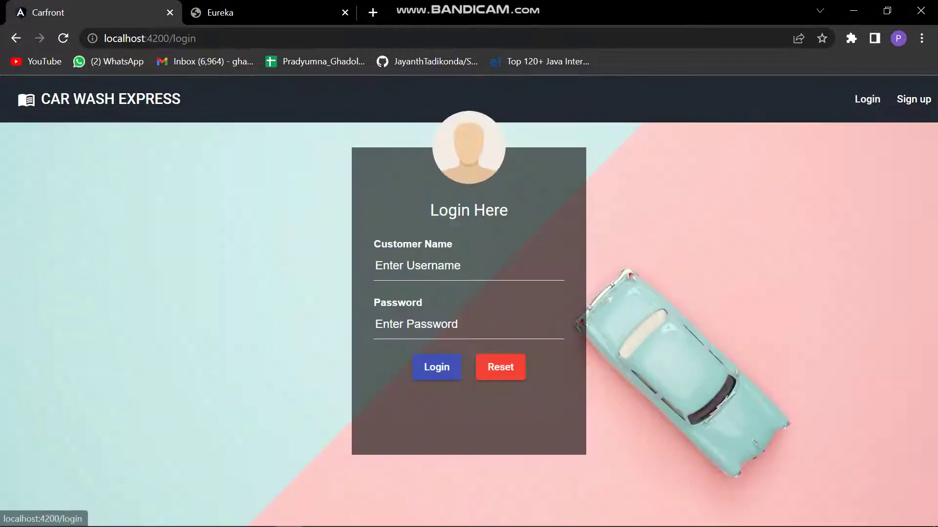
left_click(462, 266)
type("Aryan")
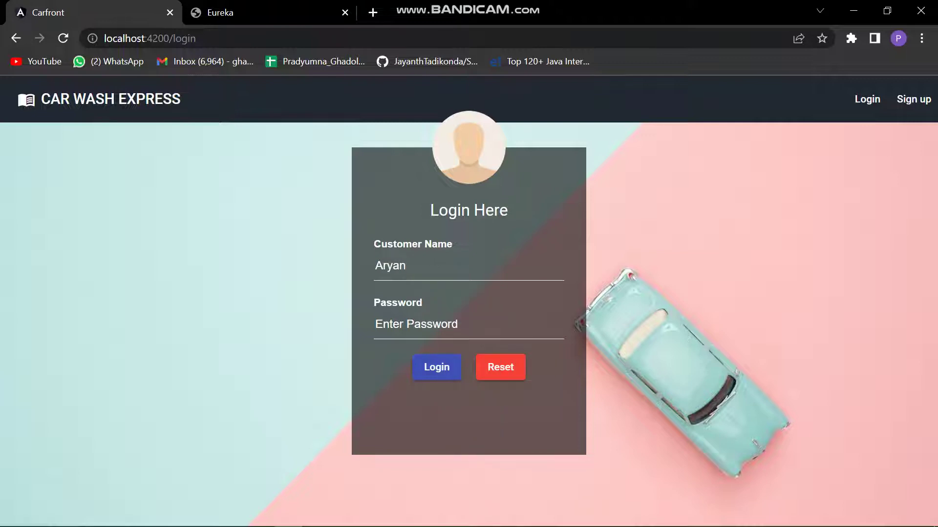
left_click(376, 324)
type("******")
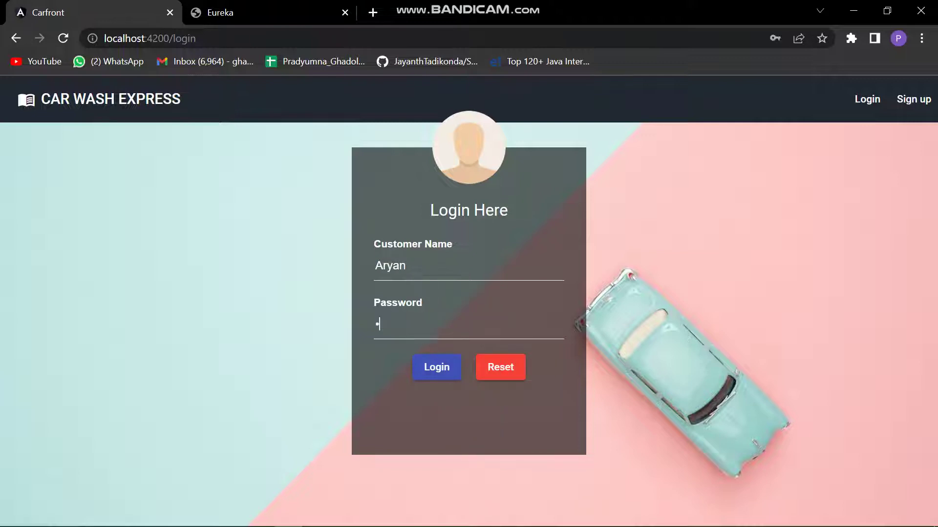
type("***")
key("Return")
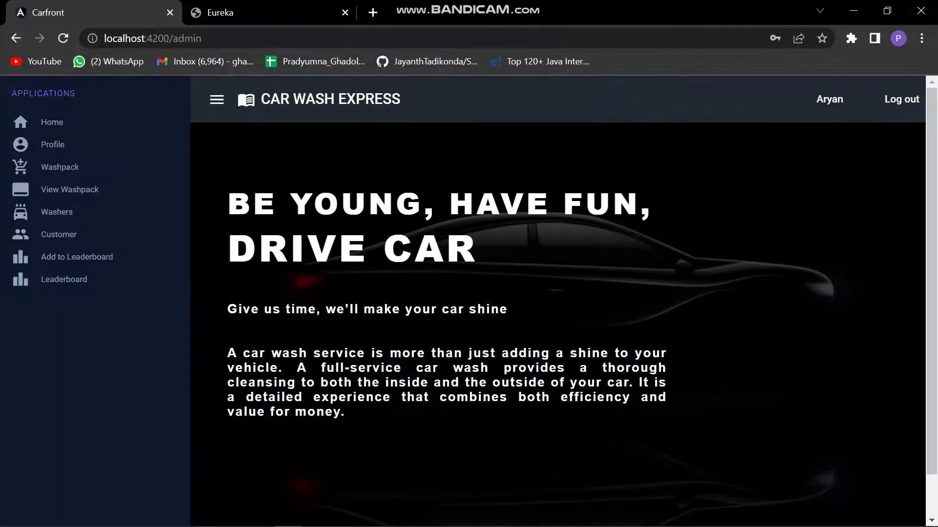
Reload the admin dashboard, toggle the sidebar closed and open, and open the Your Profile page.
left_click(63, 38)
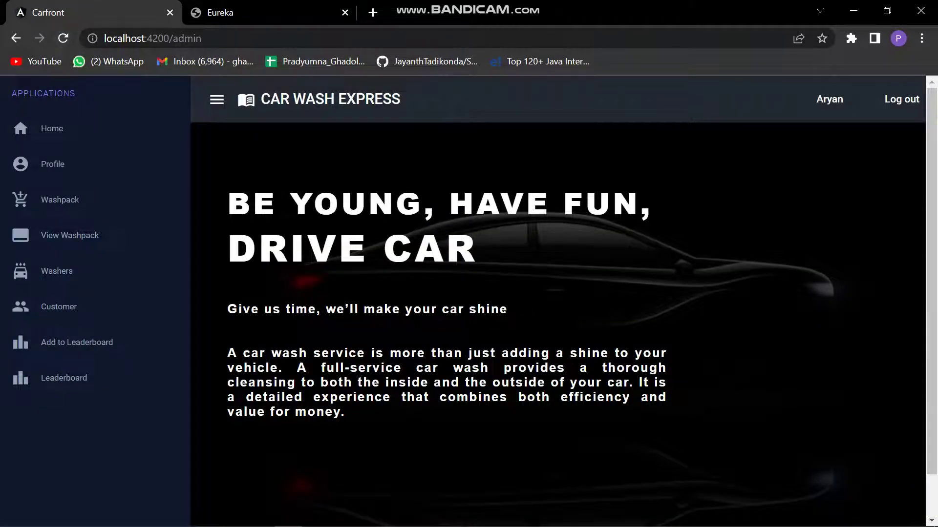
left_click(217, 99)
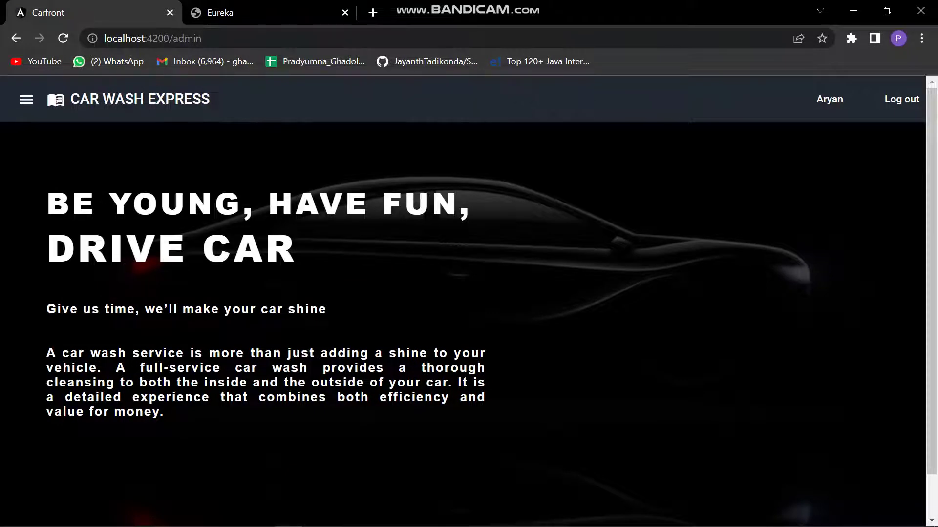
left_click(27, 99)
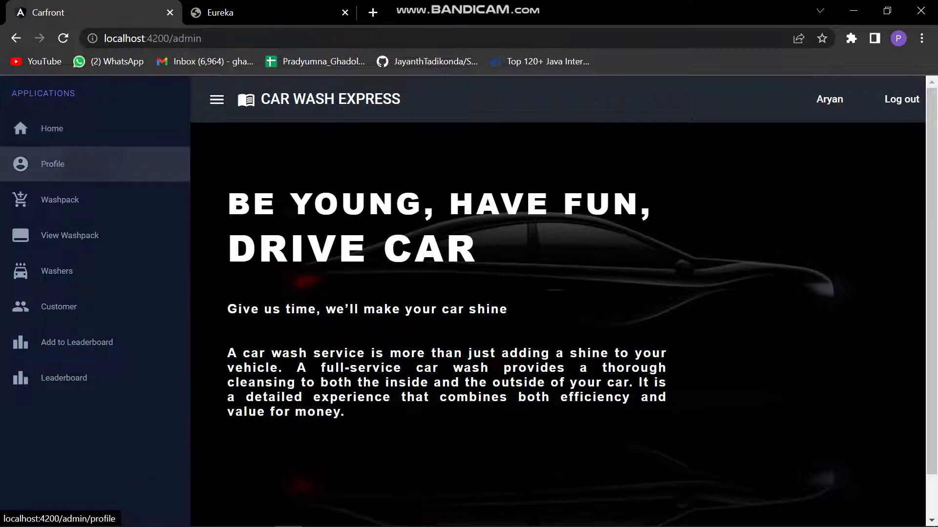
left_click(52, 164)
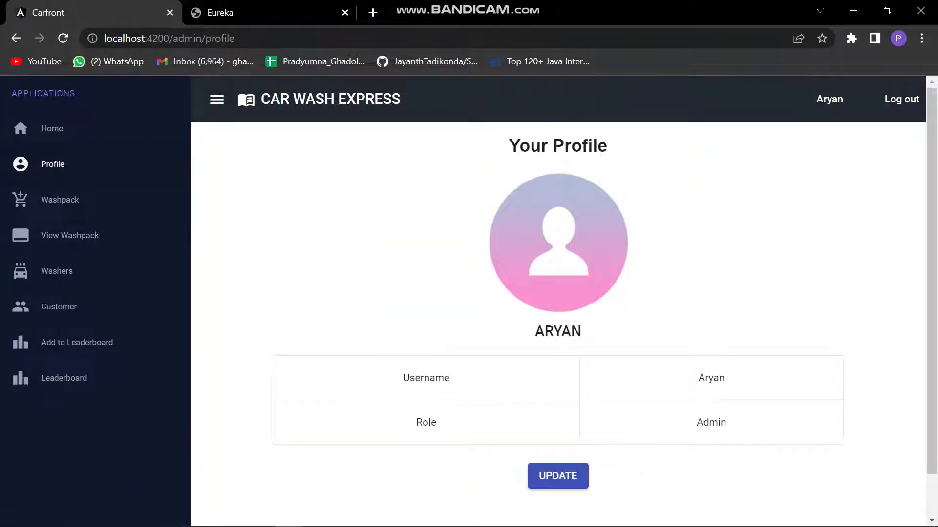
Add washpack Quick Wash with amount 1900 and description 'this is desc', dismissing the confirmation.
left_click(54, 200)
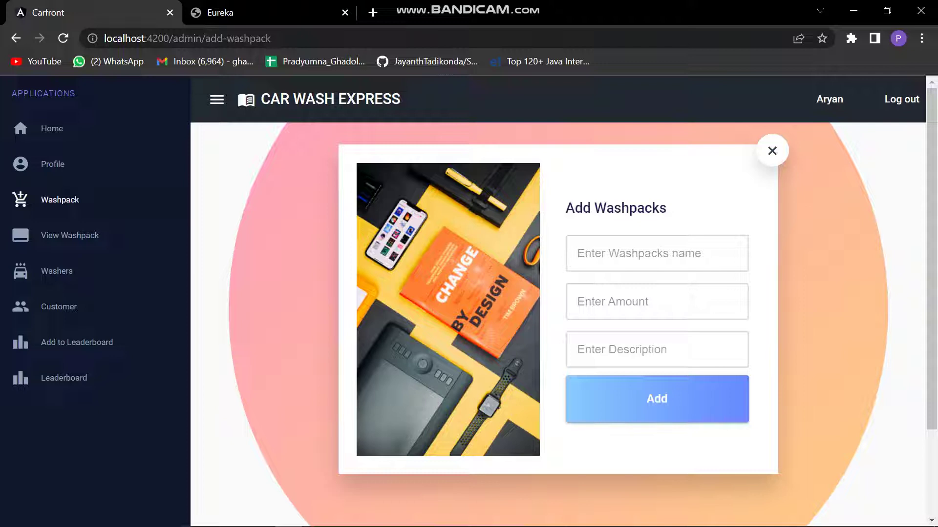
left_click(654, 253)
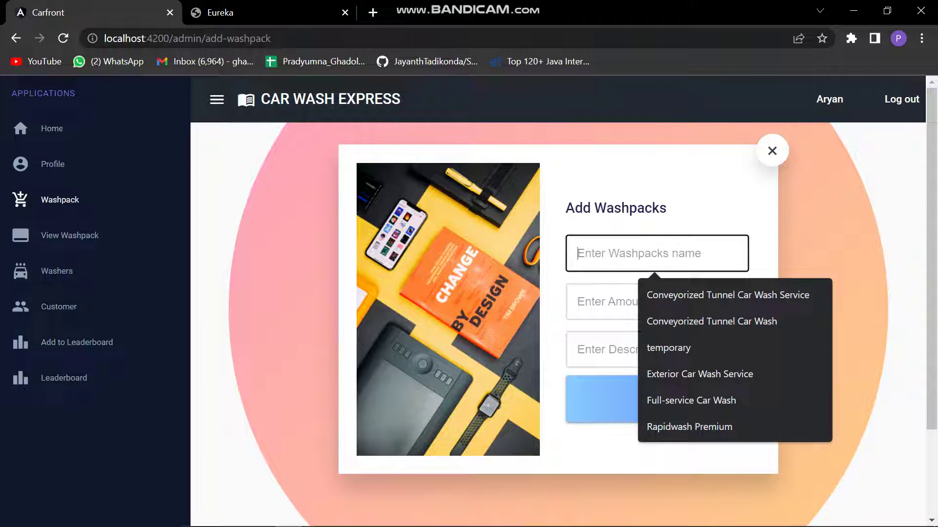
type("Qui")
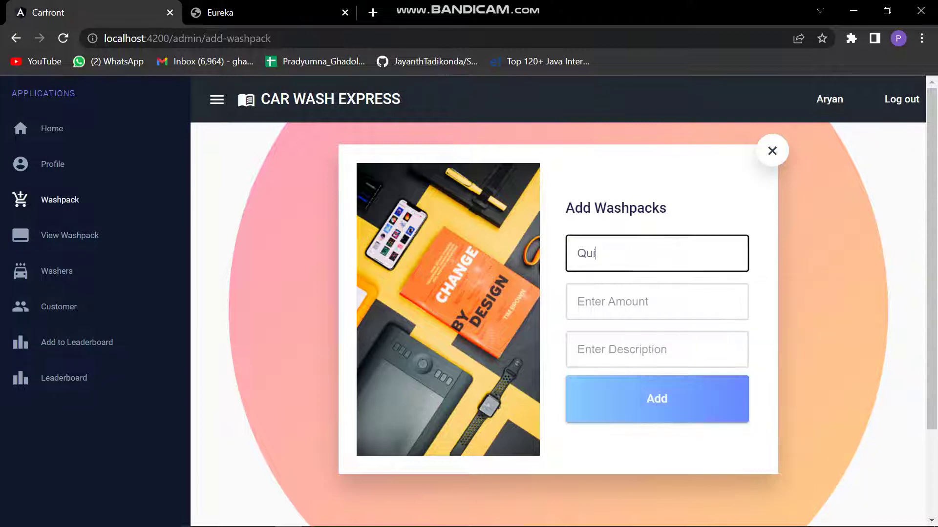
type("ck Wash")
left_click(654, 301)
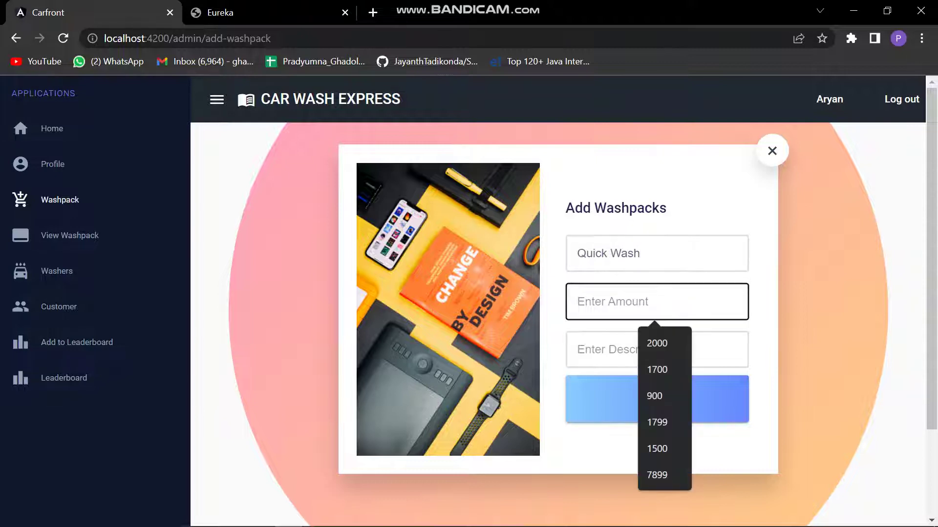
type("1900")
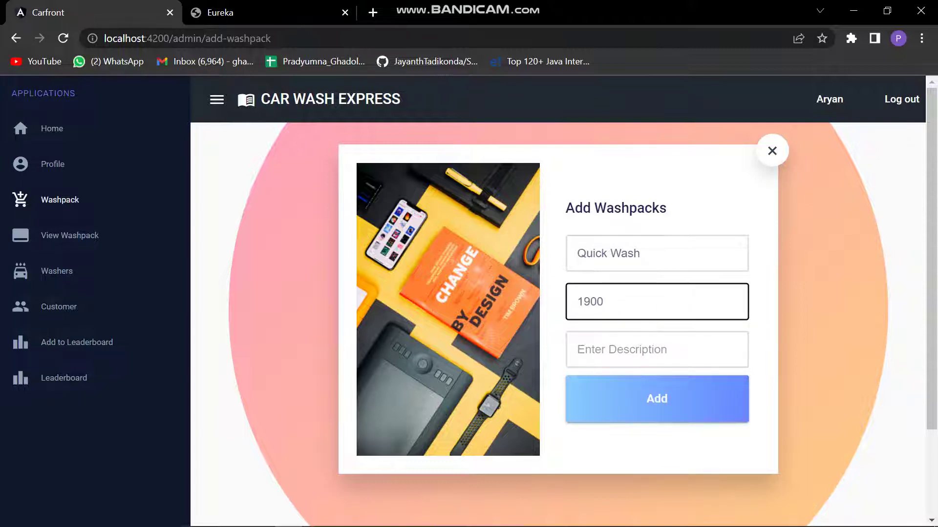
left_click(635, 350)
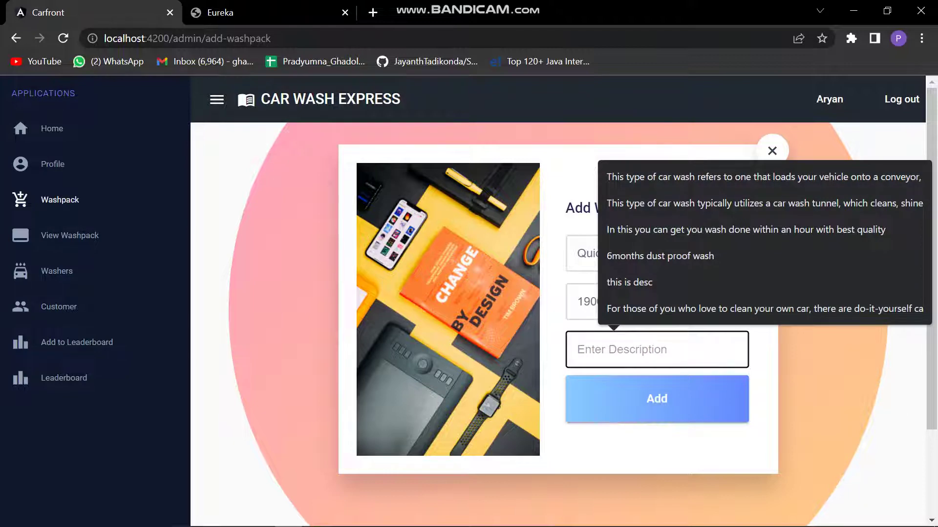
key("Up")
key("Up")
key("Return")
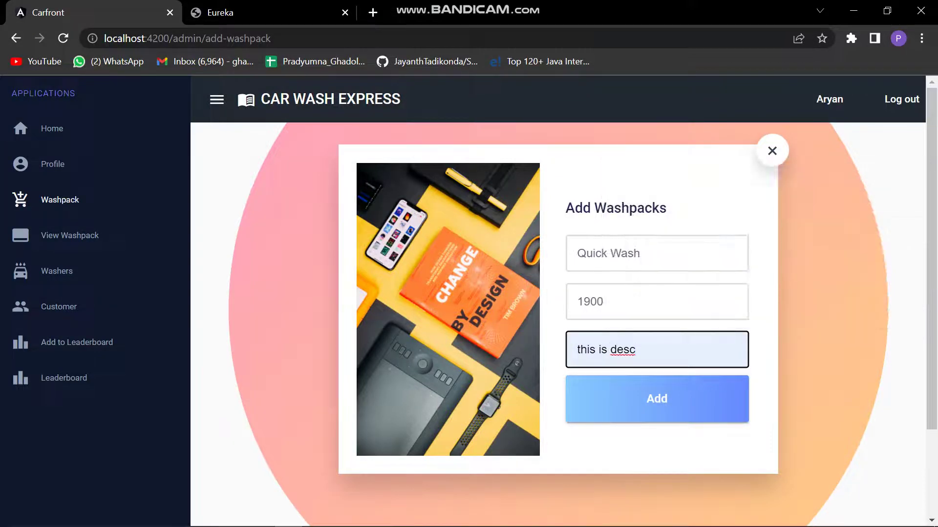
left_click(657, 399)
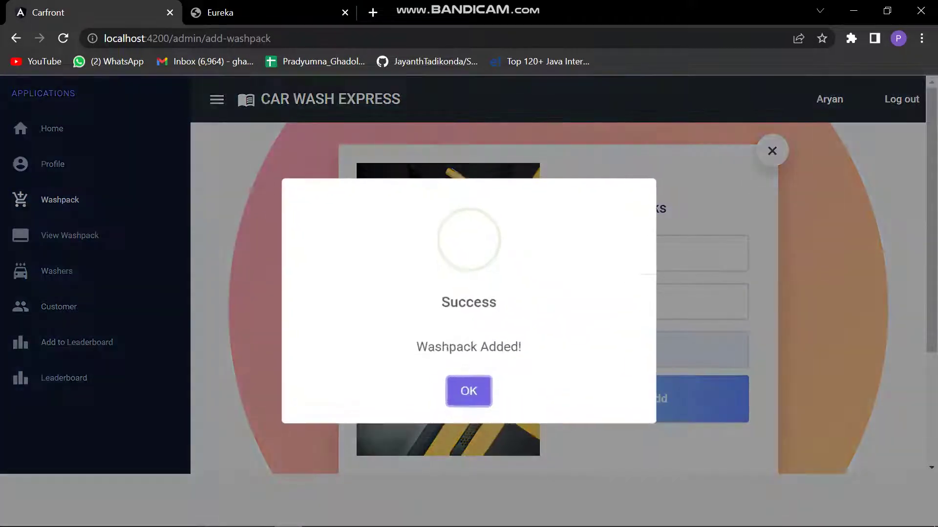
left_click(469, 392)
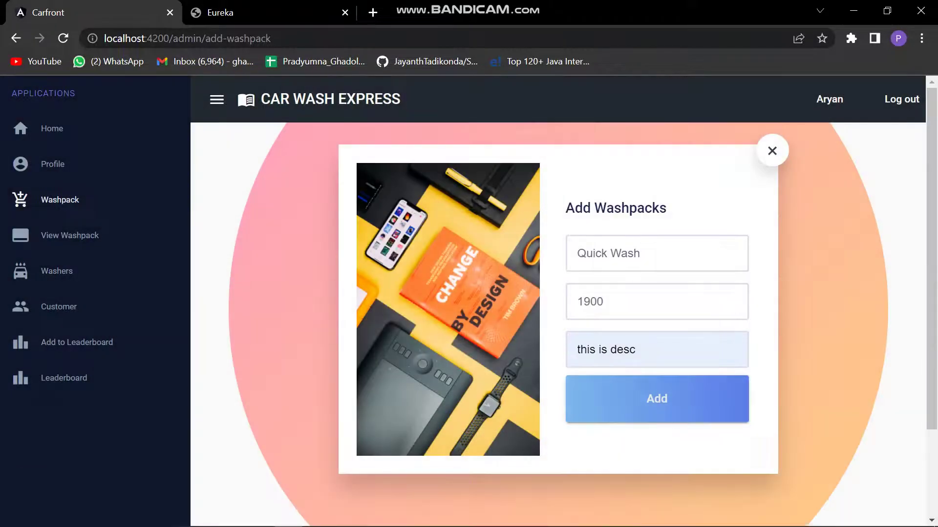
Open Quick Wash's Update form from the washpack list and select its description text.
left_click(70, 235)
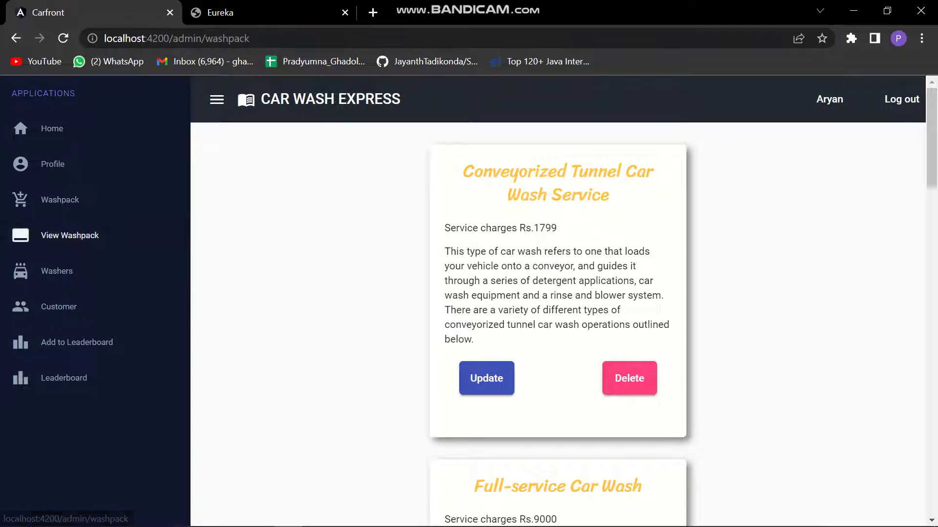
scroll(616, 508, "down", 3)
scroll(616, 509, "down", 18)
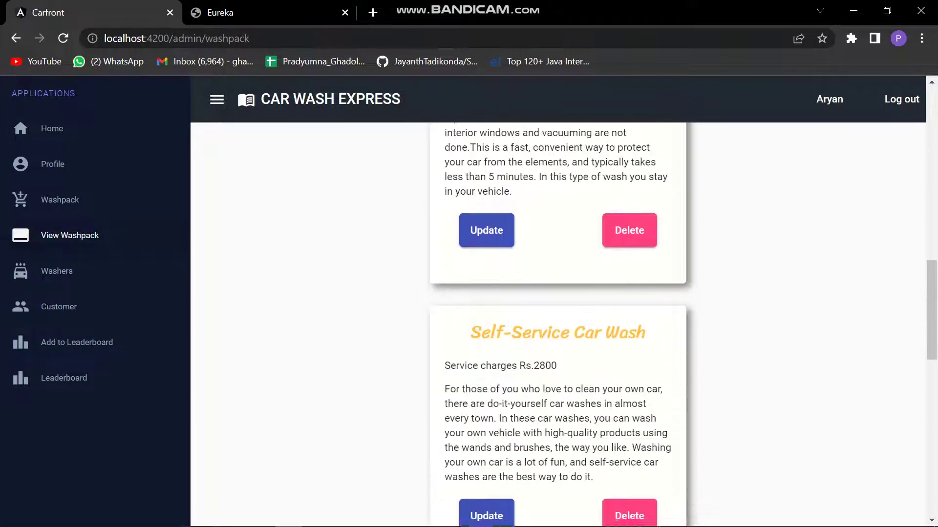
scroll(558, 325, "down", 9)
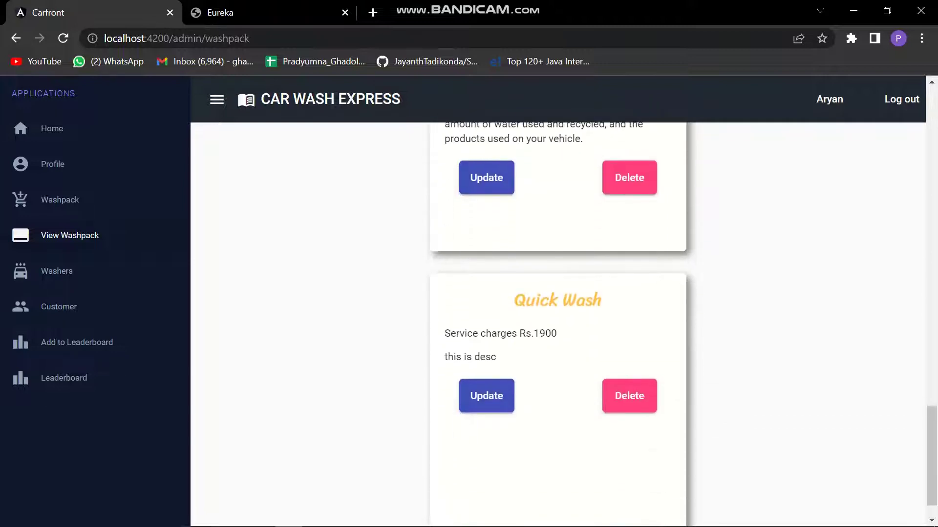
scroll(557, 323, "down", 1)
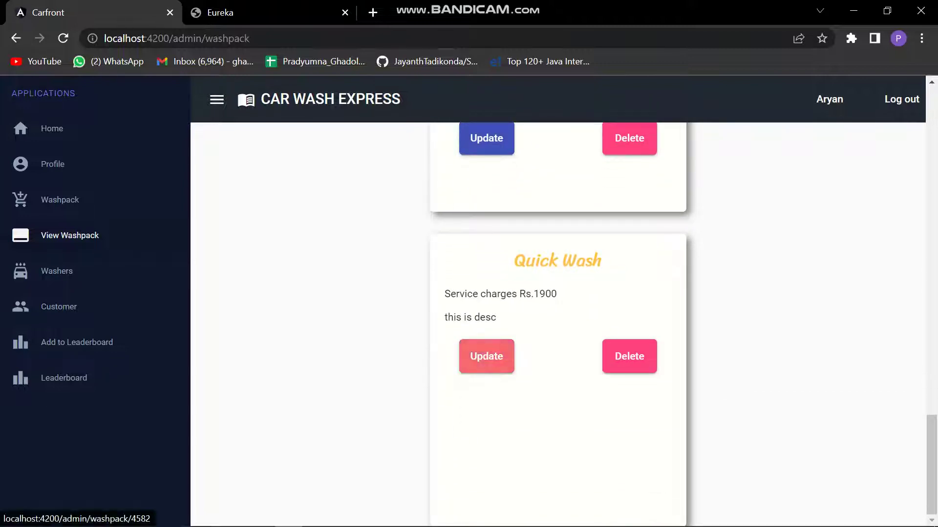
left_click(486, 356)
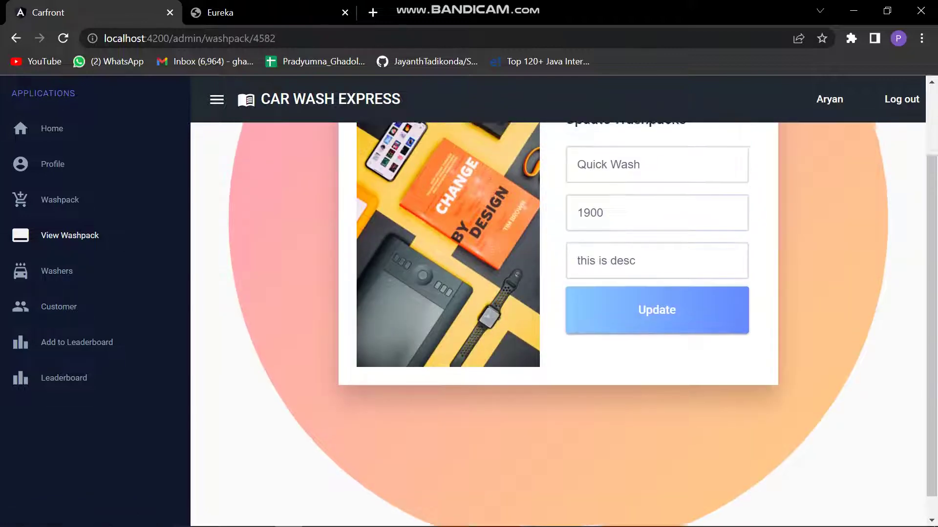
left_click_drag(636, 350, 577, 350)
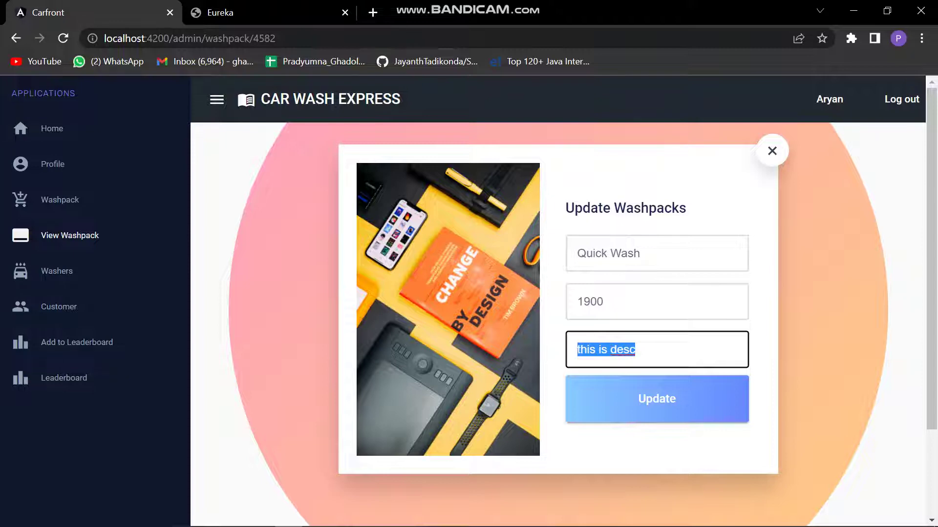
Search Google in a new tab for 'car wash se' and copy an ad's description paragraph.
left_click(373, 12)
type("car")
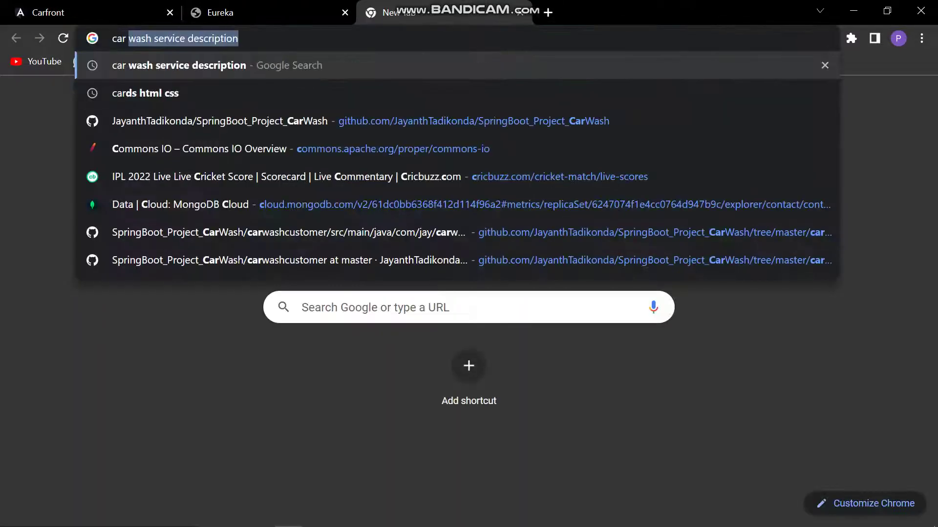
type(" wash se")
key("Return")
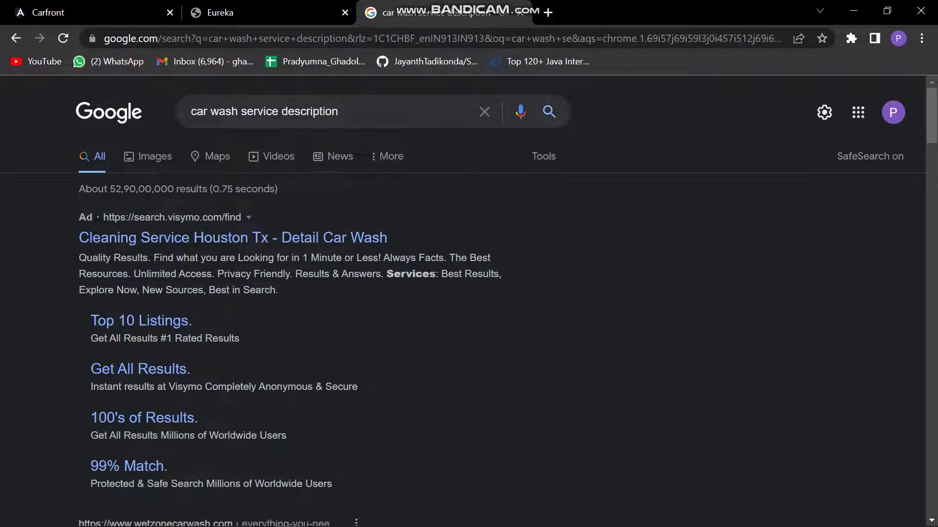
left_click_drag(79, 257, 278, 290)
key("ctrl+c")
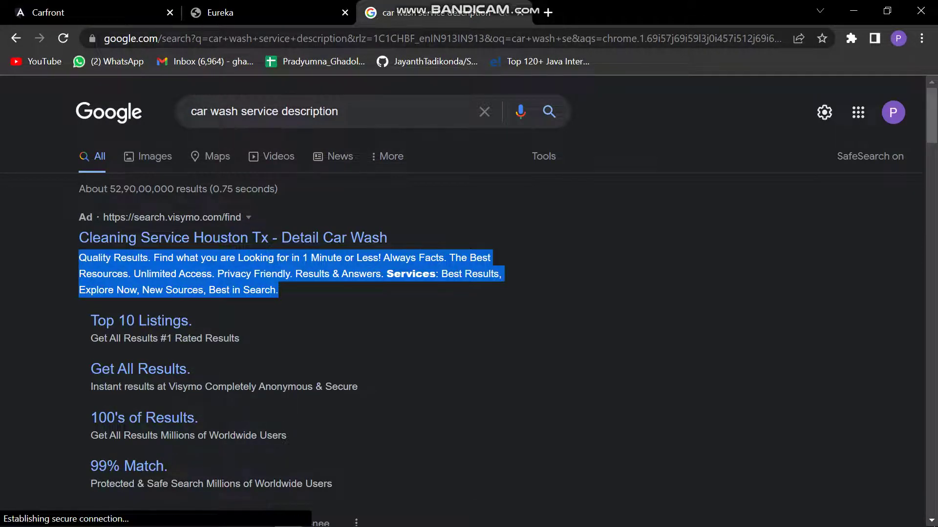
key("ctrl+1")
Paste the ad text as Quick Wash's description and save the update.
key("ctrl+v")
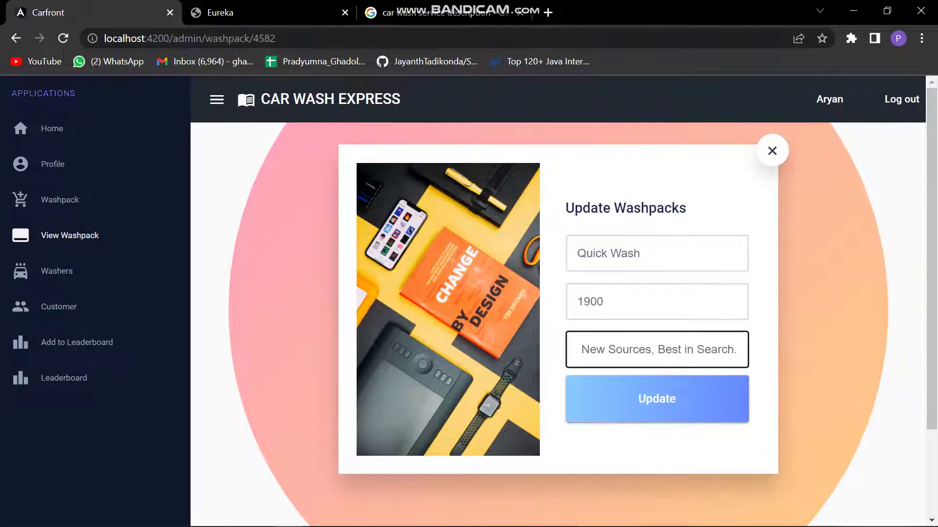
key("Return")
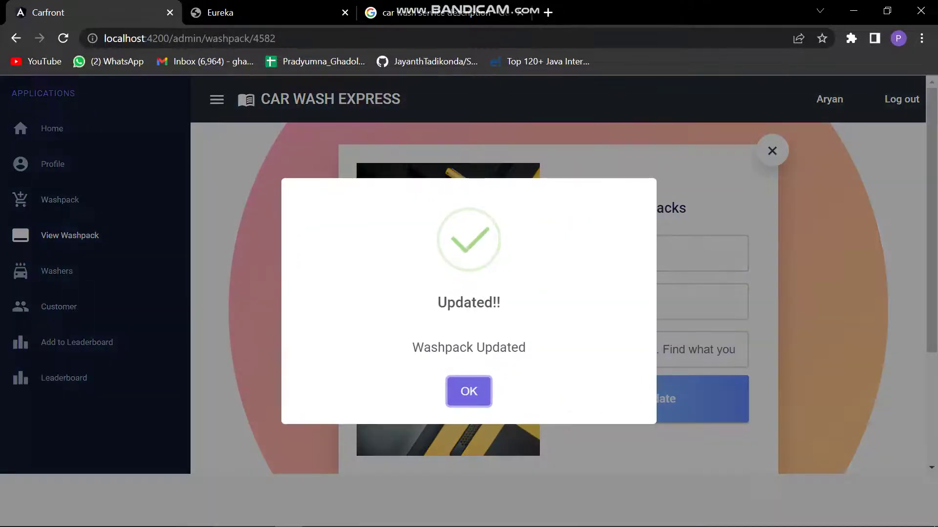
left_click(469, 391)
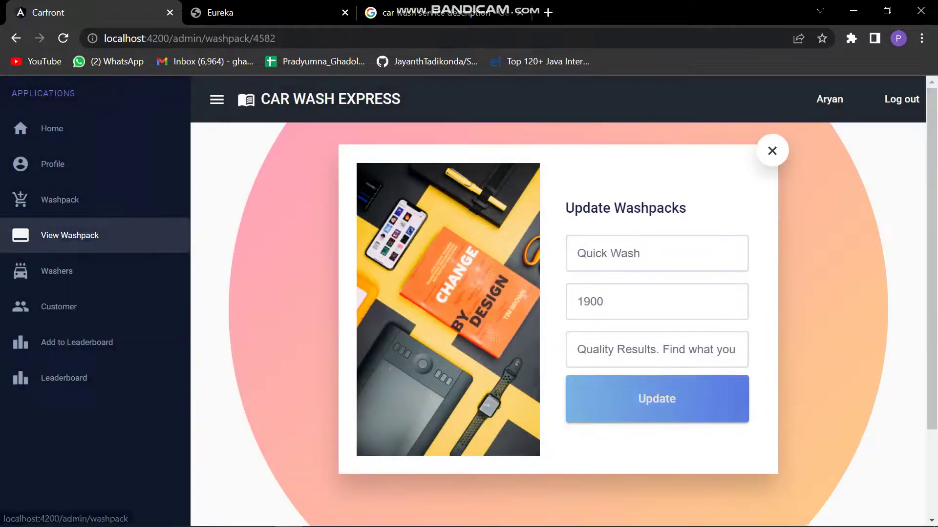
Delete the Quick Wash washpack from the washpack list and dismiss the confirmation.
left_click(69, 235)
scroll(558, 323, "down", 10)
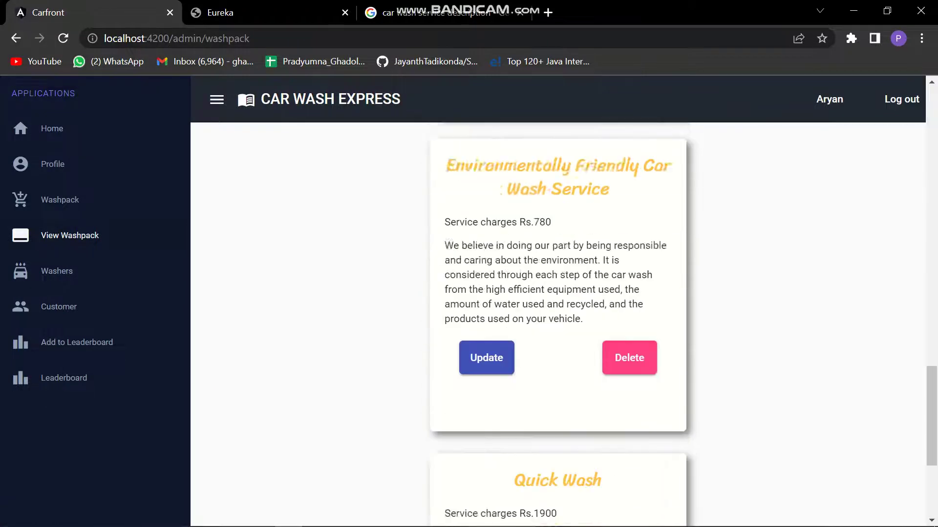
scroll(558, 322, "down", 3)
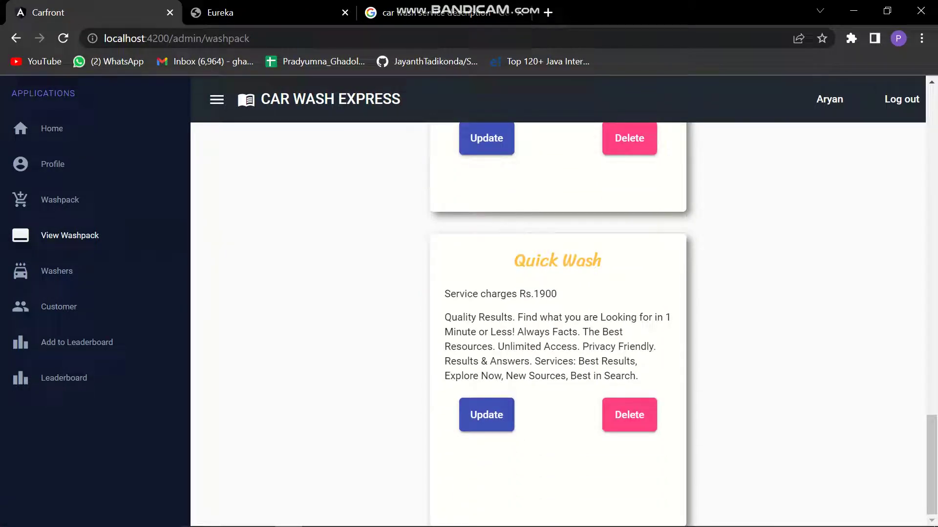
left_click(629, 415)
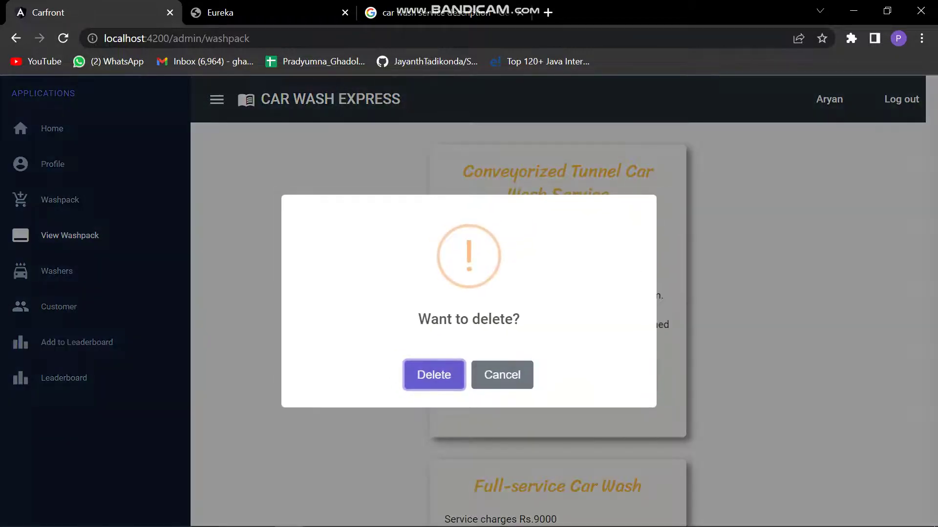
left_click(434, 374)
left_click(469, 390)
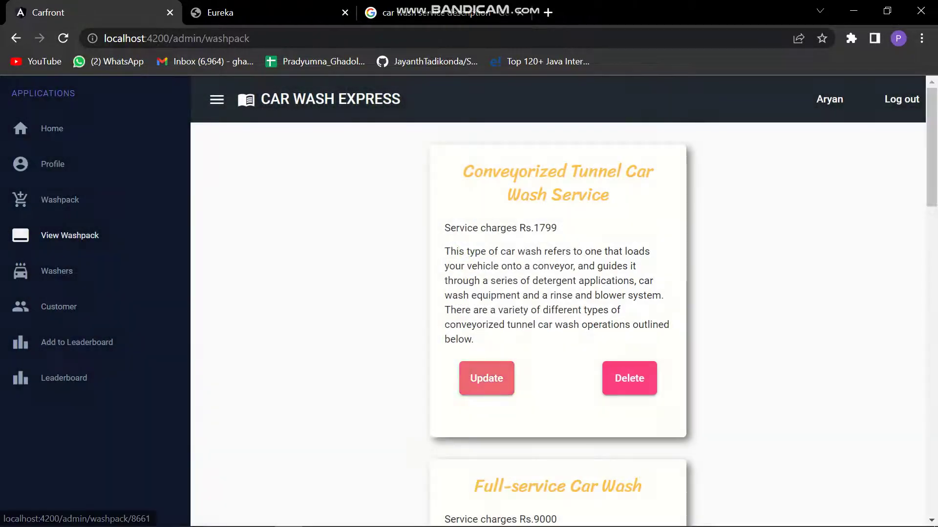
scroll(558, 322, "down", 20)
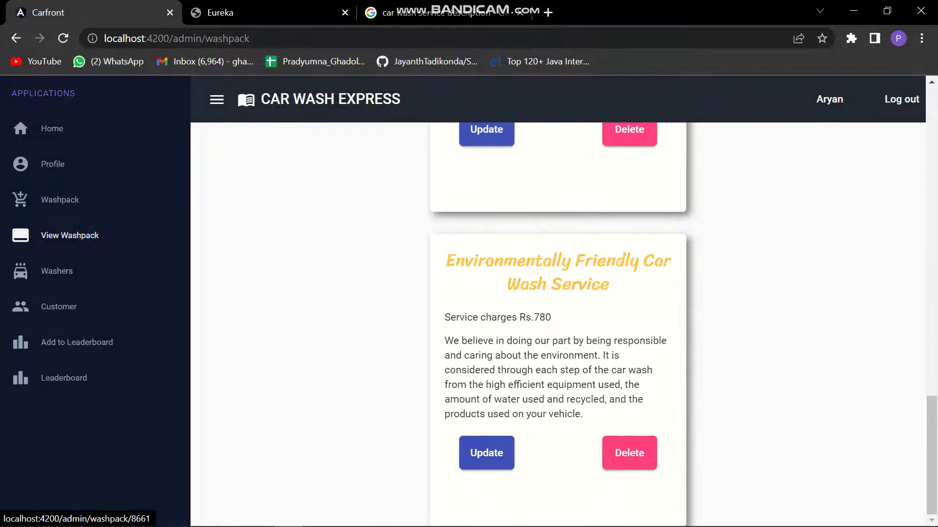
Open the Washers page and scroll through the washer cards with ID, address and email.
left_click(53, 271)
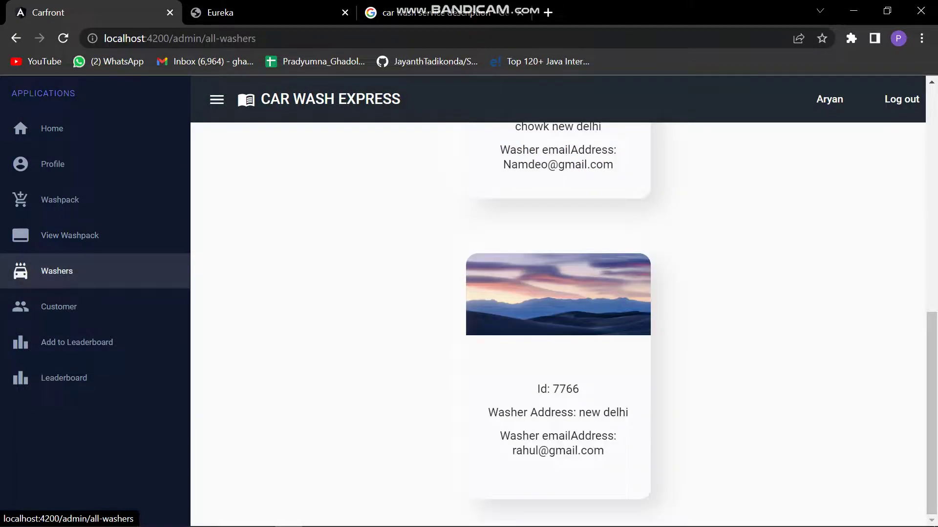
scroll(557, 322, "up", 10)
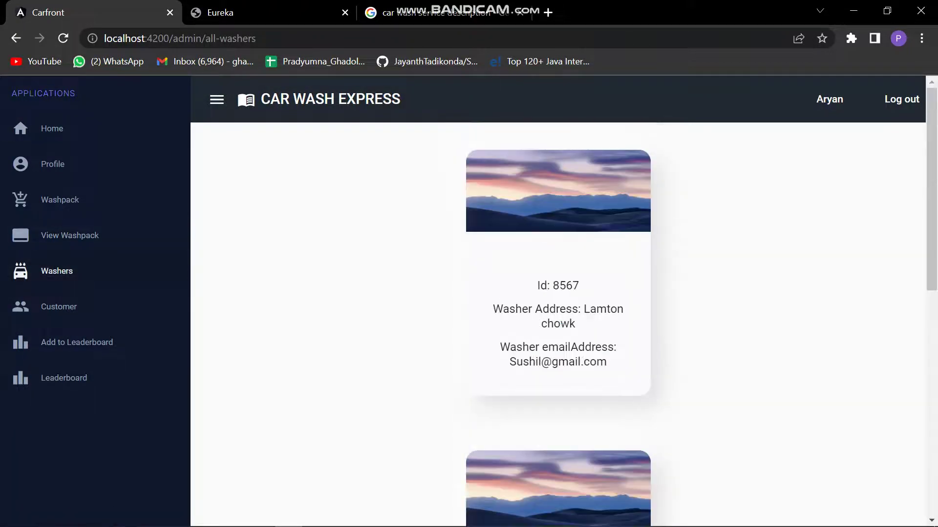
scroll(557, 322, "down", 10)
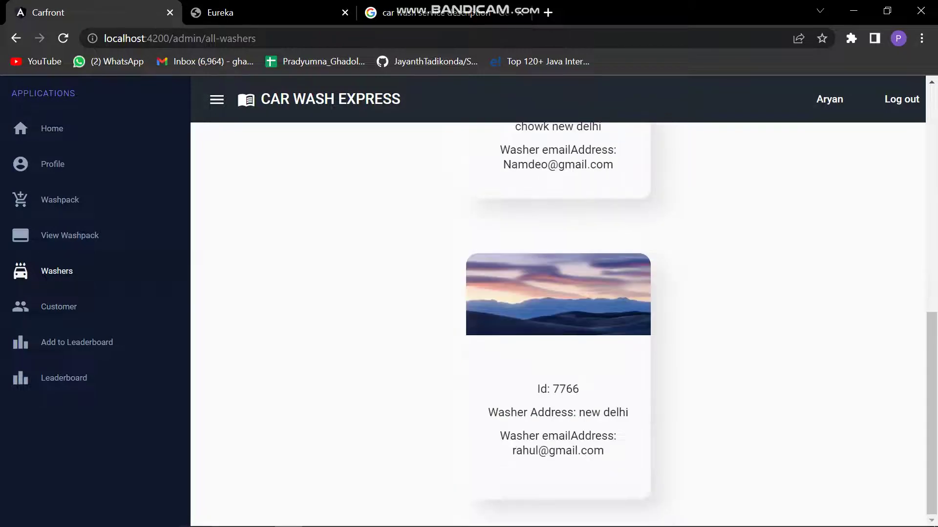
scroll(558, 322, "up", 10)
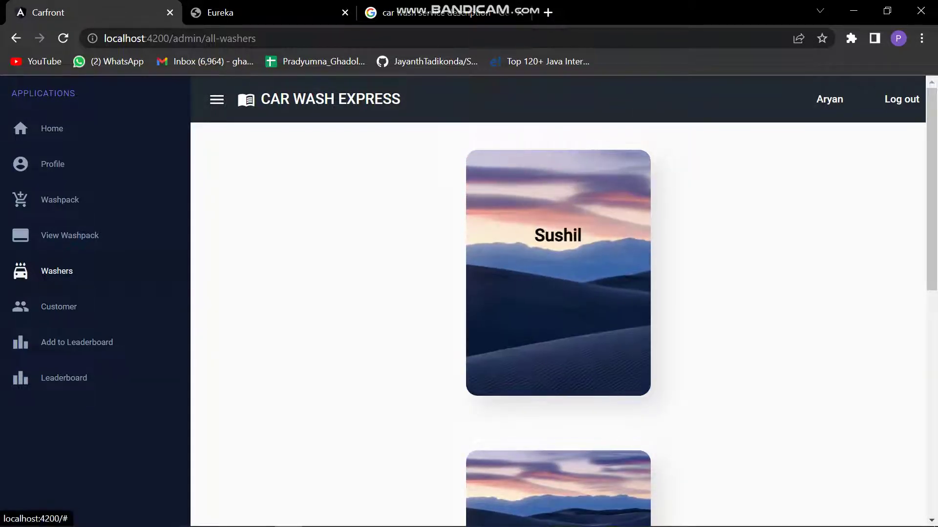
scroll(558, 322, "down", 6)
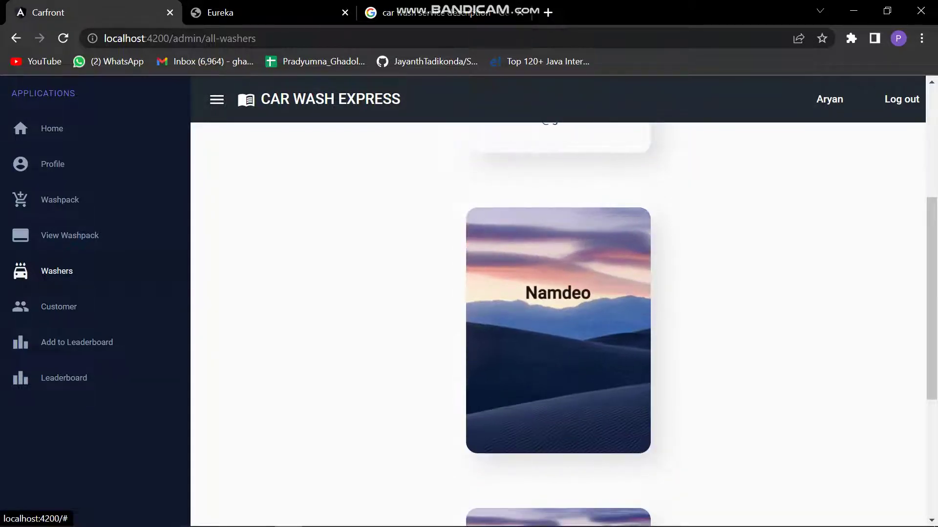
scroll(557, 322, "down", 3)
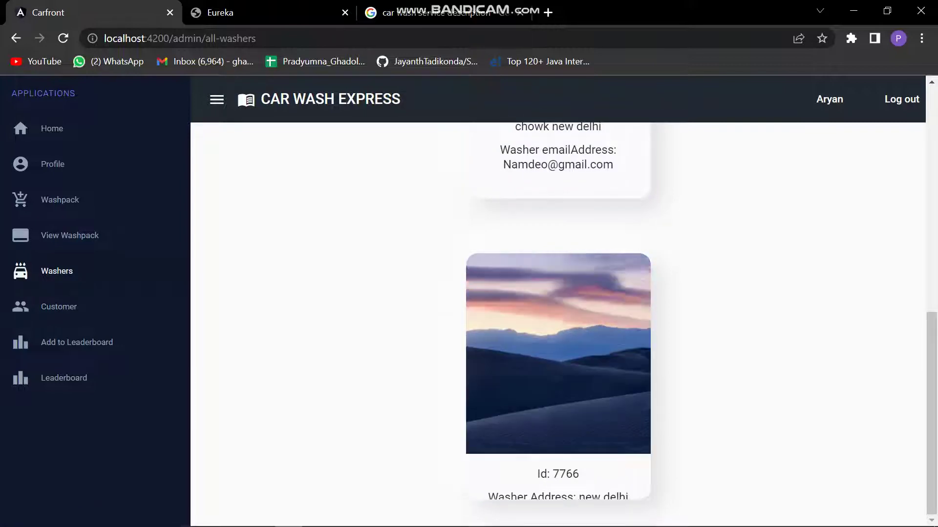
scroll(558, 322, "up", 6)
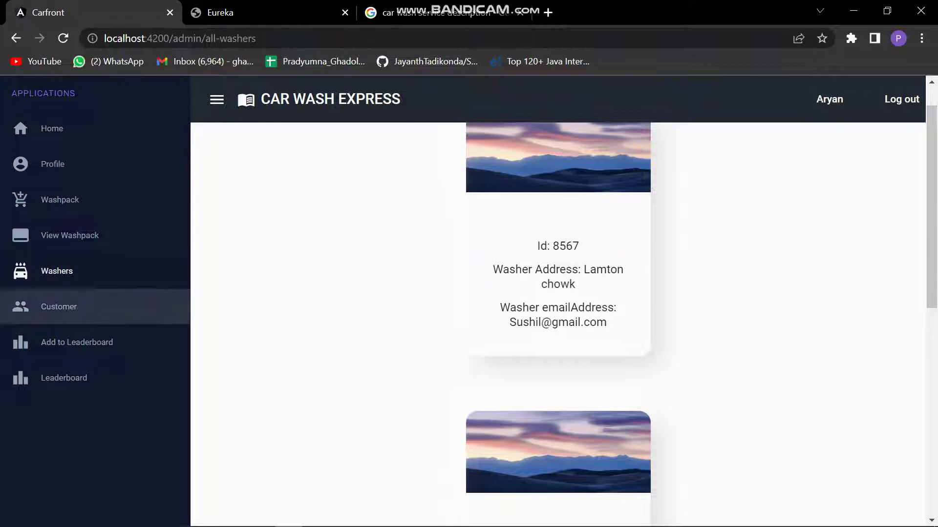
Open the Customer page and scroll through cards showing ID, address, email and car model.
left_click(54, 307)
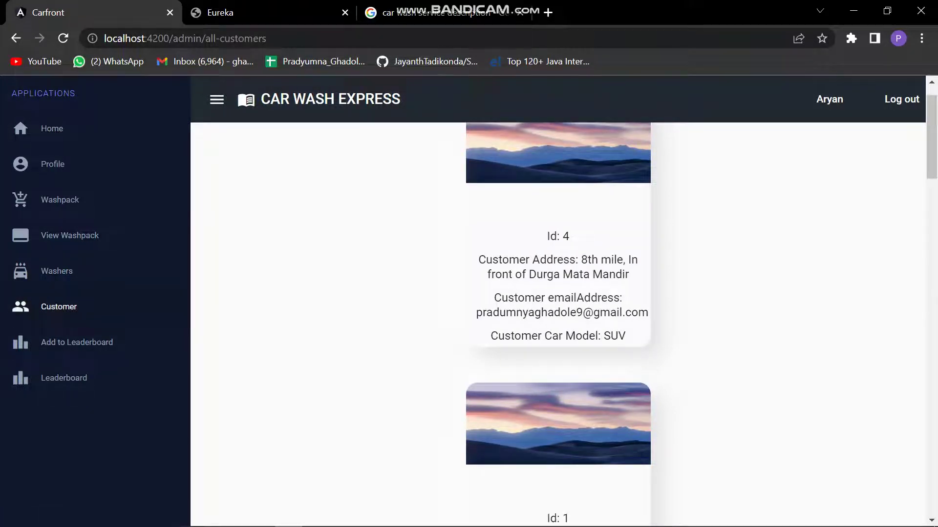
scroll(558, 325, "down", 20)
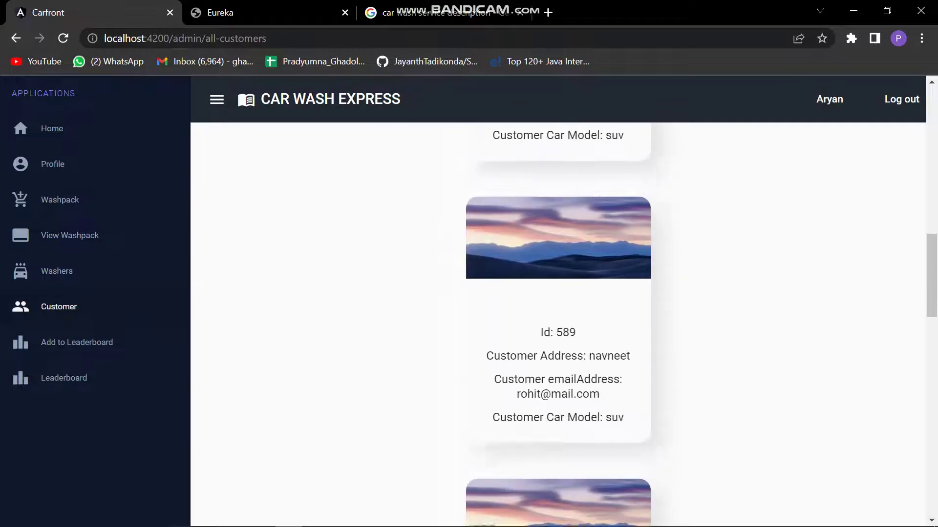
scroll(558, 325, "down", 10)
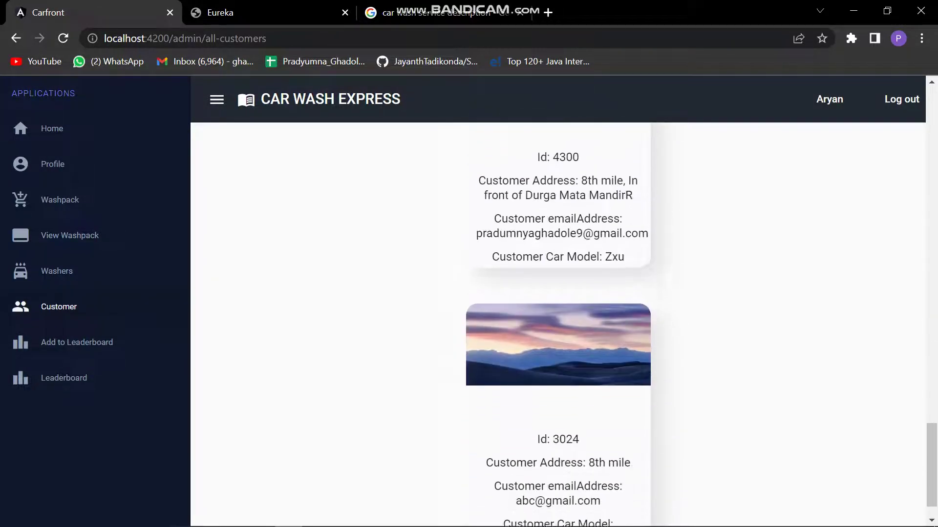
scroll(557, 324, "up", 6)
scroll(558, 324, "up", 15)
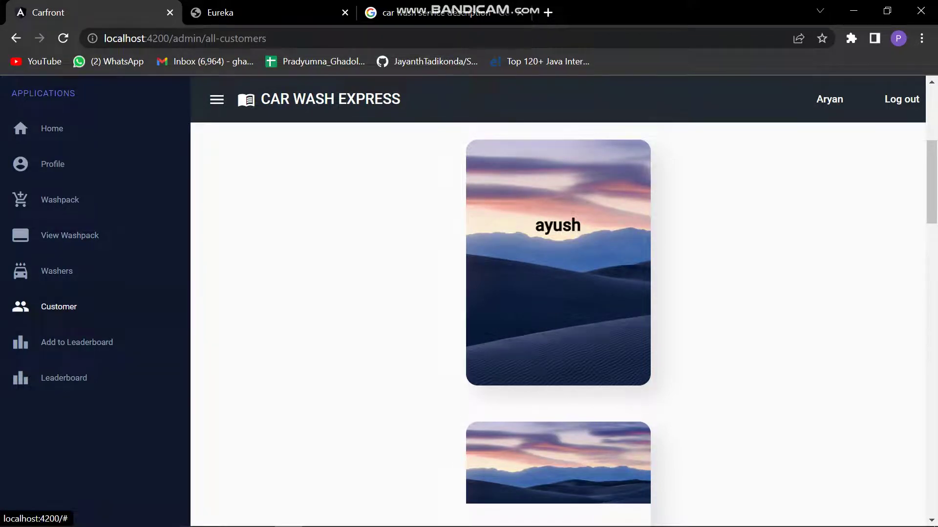
scroll(557, 325, "down", 5)
scroll(558, 324, "down", 7)
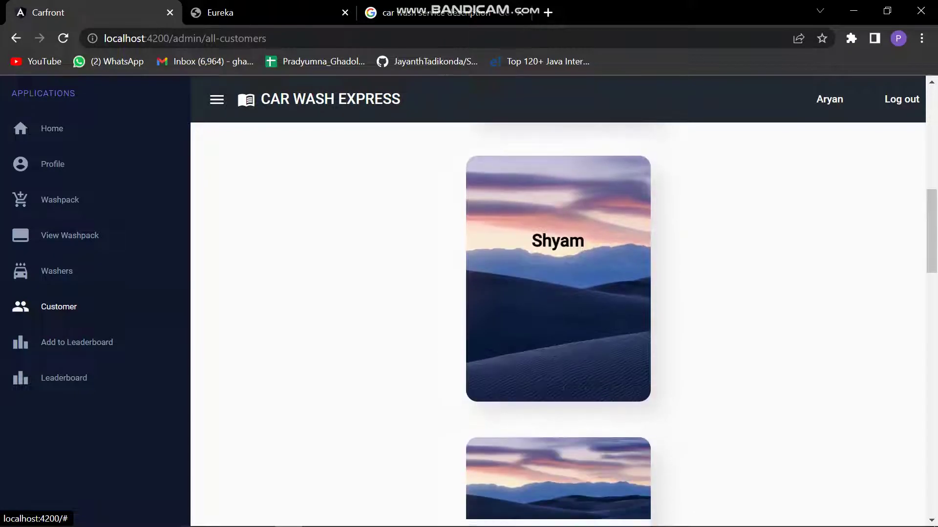
scroll(558, 325, "down", 7)
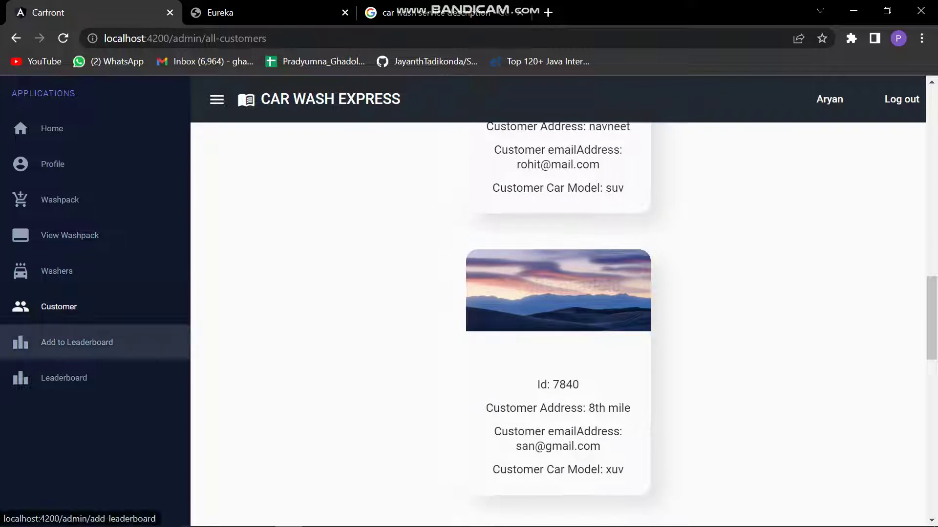
View the Add to Leaderboard form and the washer LeaderBoard table, then return to the wash pack list.
left_click(76, 342)
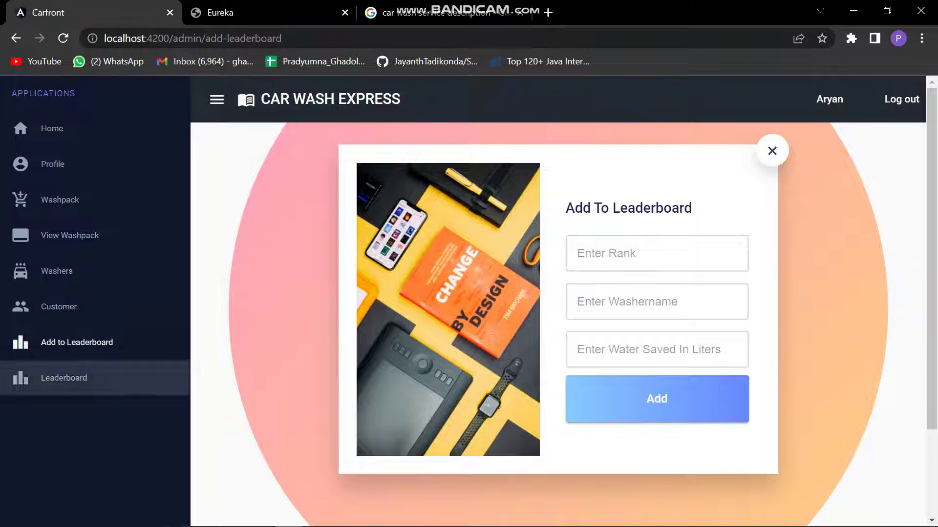
left_click(64, 377)
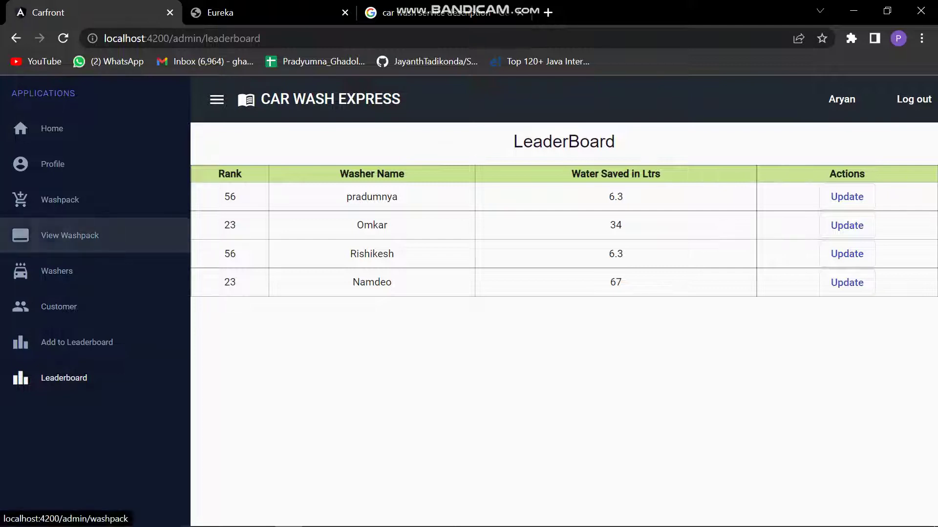
left_click(70, 235)
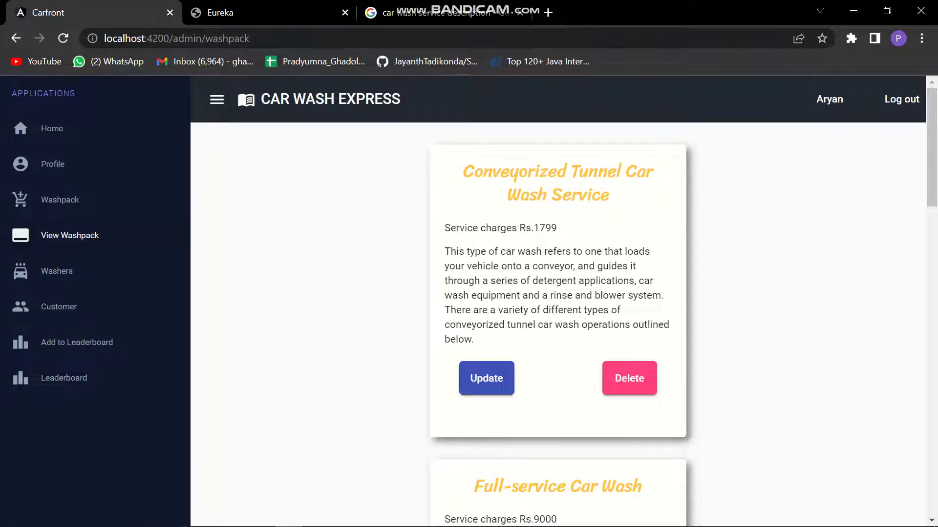
Hide the sidebar, look over the wash packs, and log out of the admin account.
left_click(217, 99)
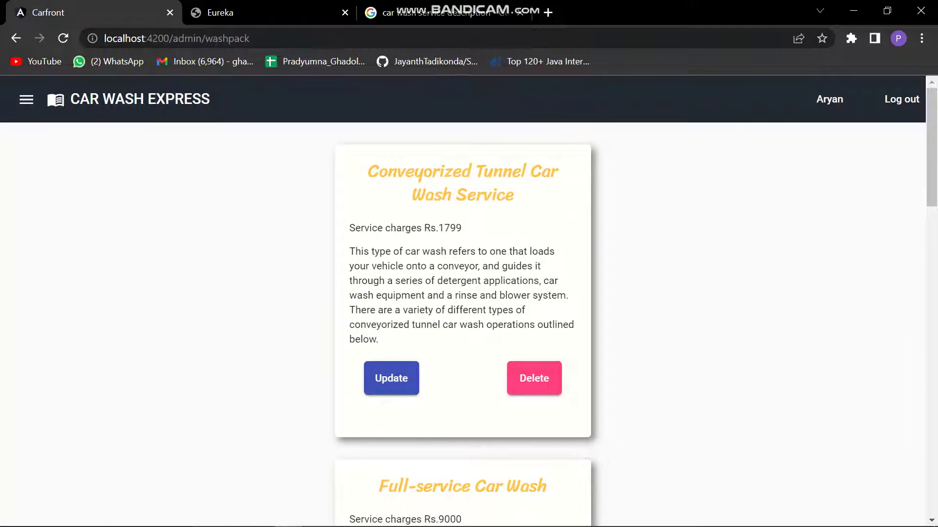
scroll(462, 322, "down", 15)
scroll(463, 322, "up", 15)
left_click(901, 99)
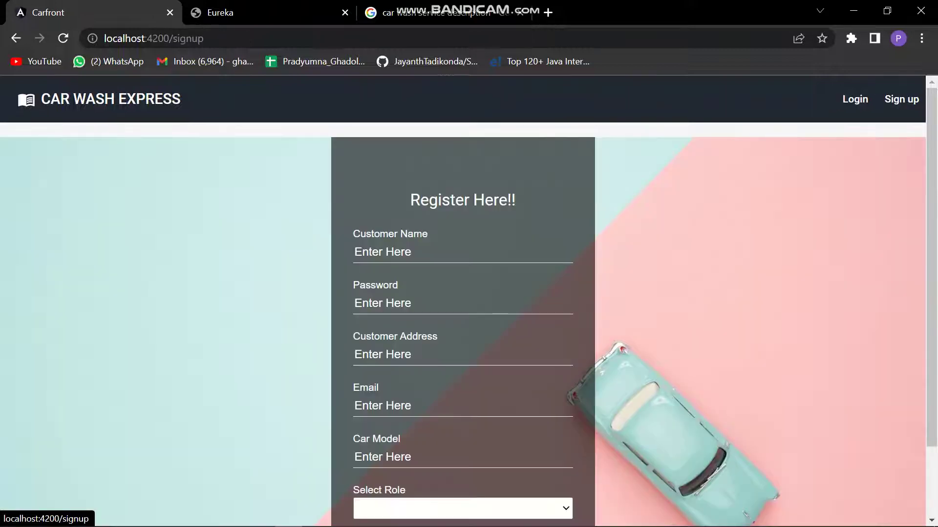
scroll(463, 300, "down", 2)
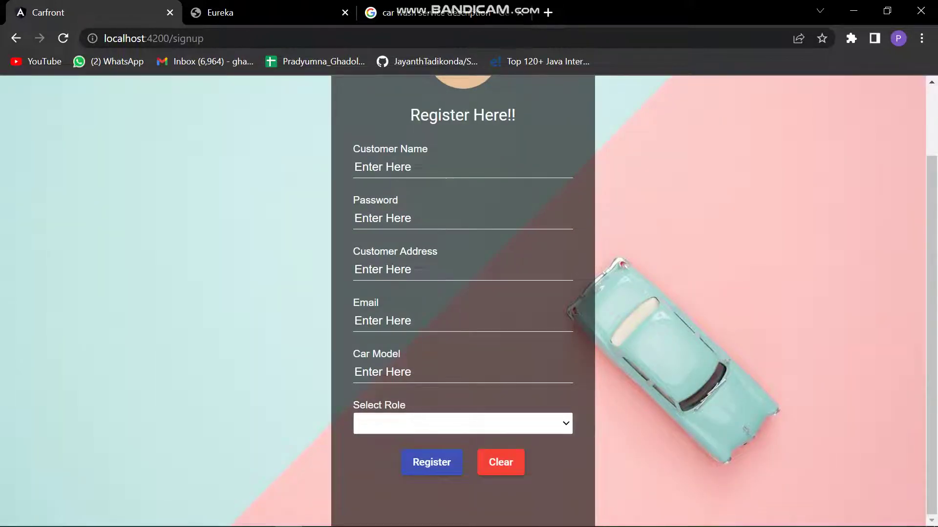
scroll(462, 301, "up", 2)
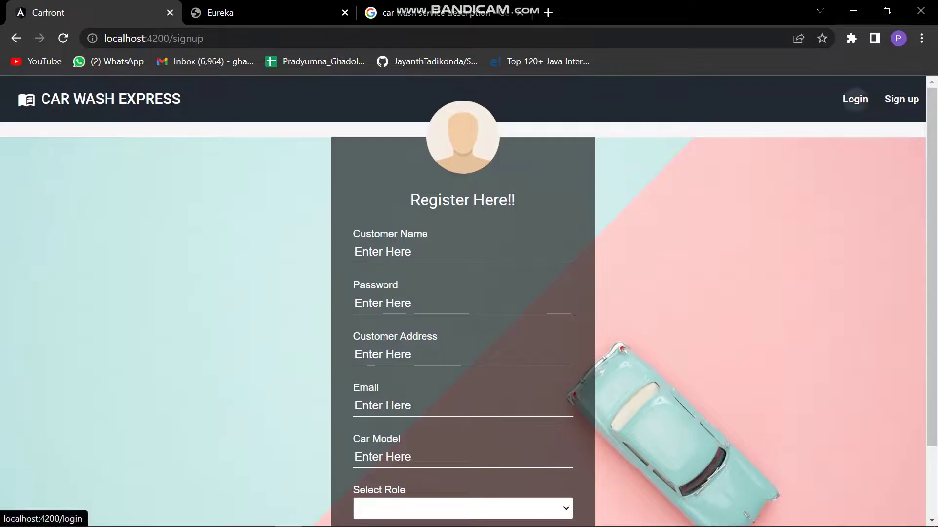
Log in with the customer's name and password and dismiss the password breach warning.
left_click(855, 99)
left_click(461, 266)
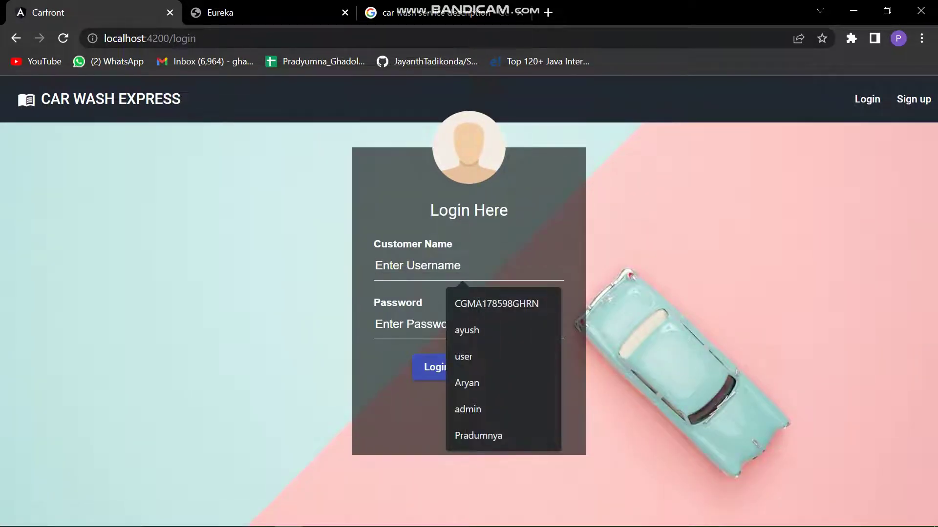
type("ayush")
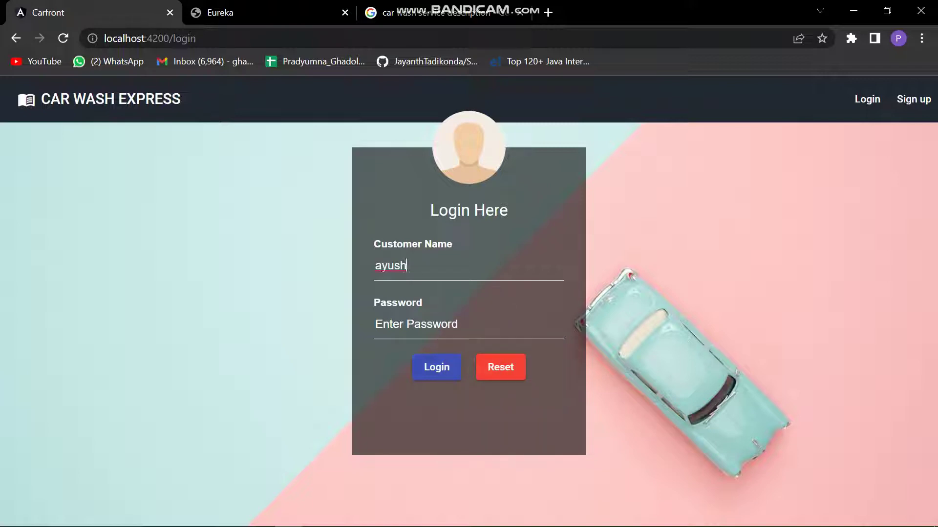
left_click(469, 324)
type("12345")
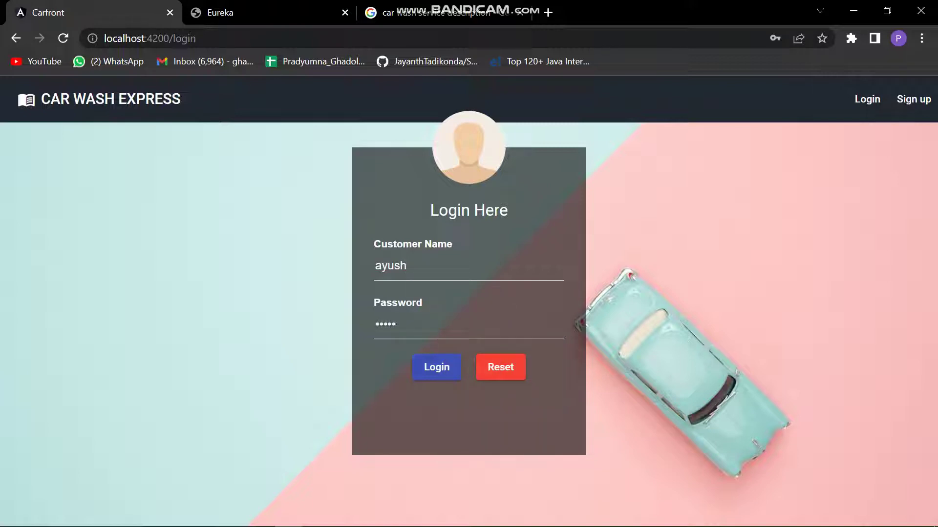
left_click(437, 367)
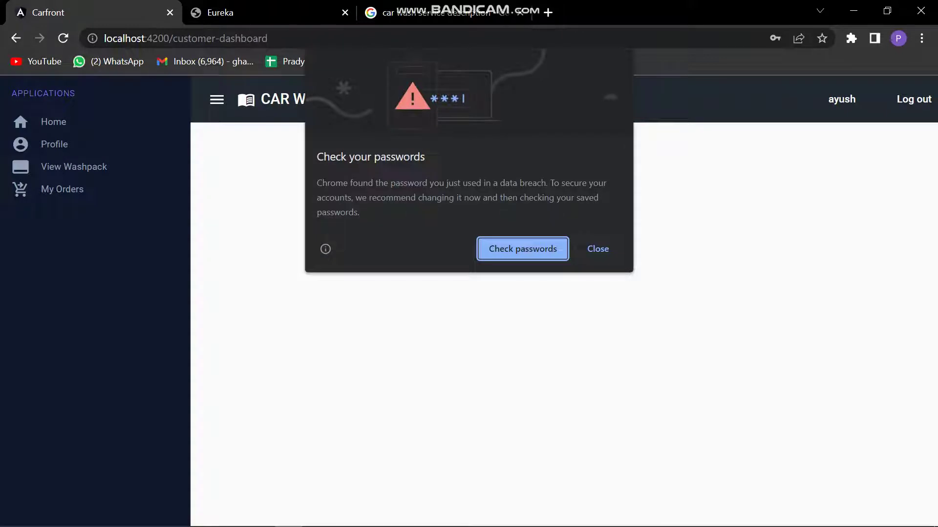
left_click(598, 249)
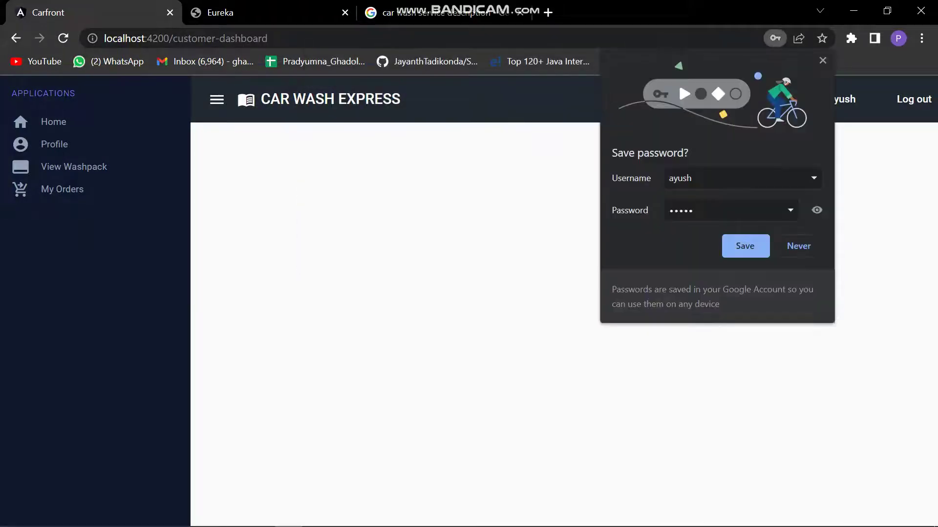
Decline saving the password, reload, then visit Home, Profile and the wash pack list.
left_click(799, 245)
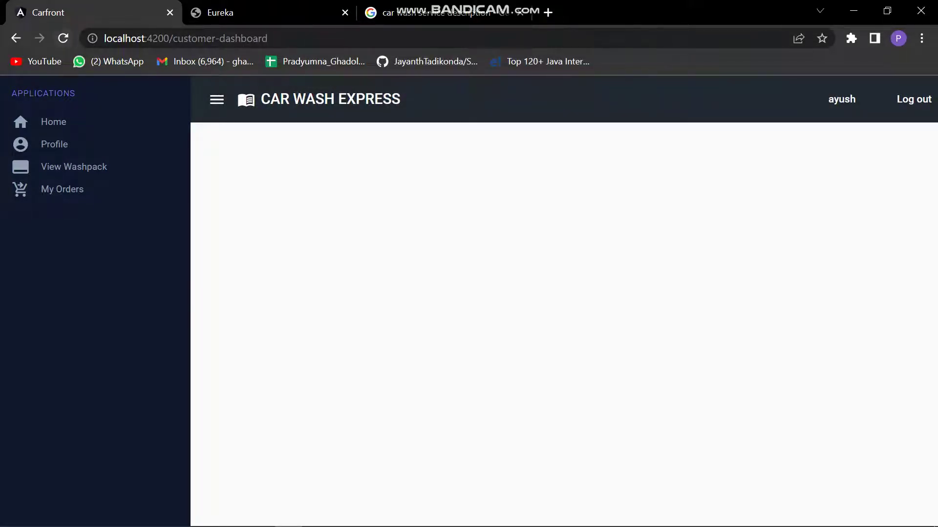
left_click(63, 38)
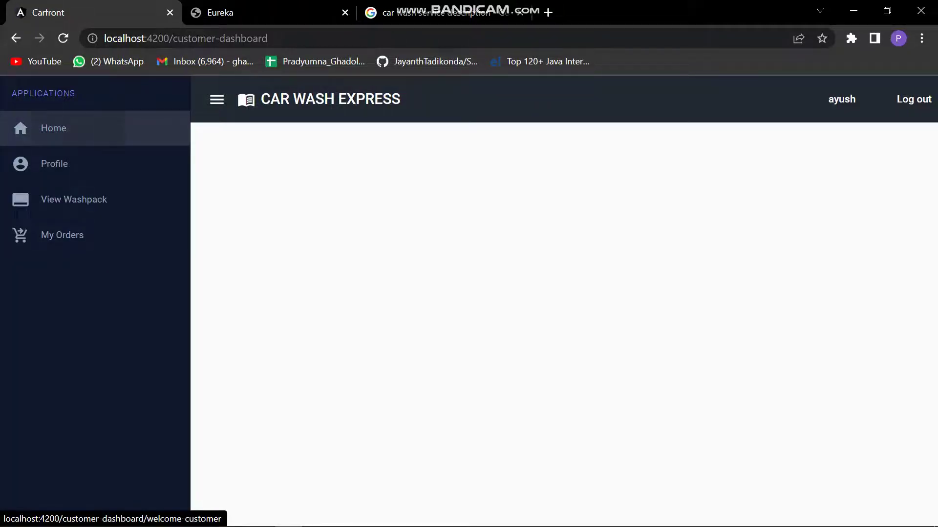
left_click(53, 128)
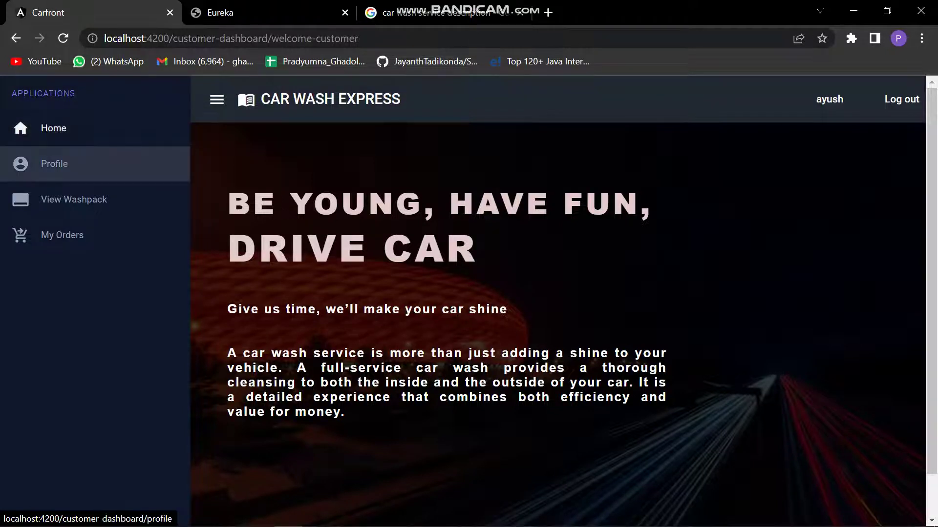
left_click(54, 163)
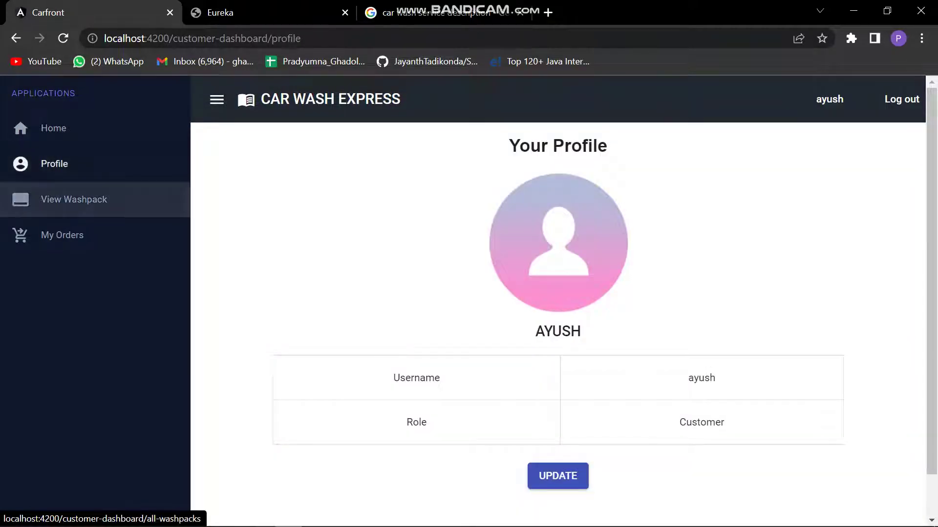
left_click(74, 199)
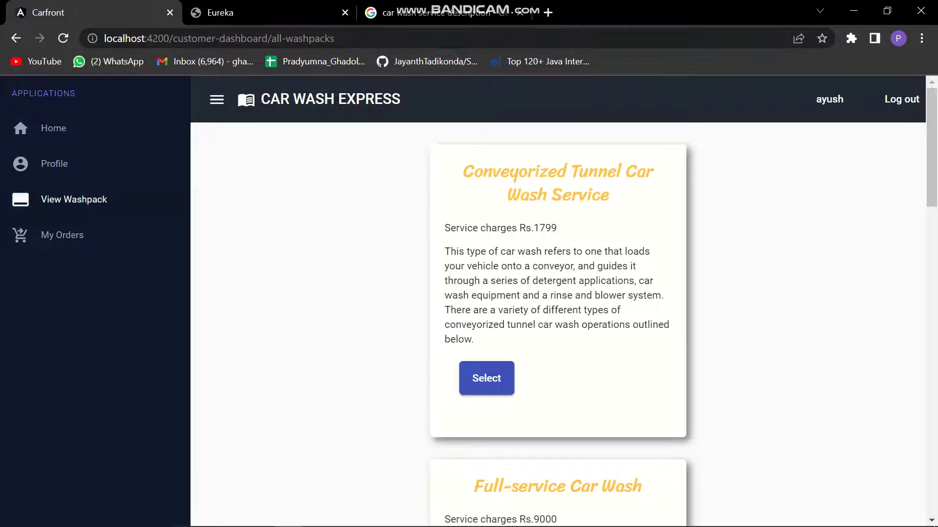
scroll(556, 322, "down", 15)
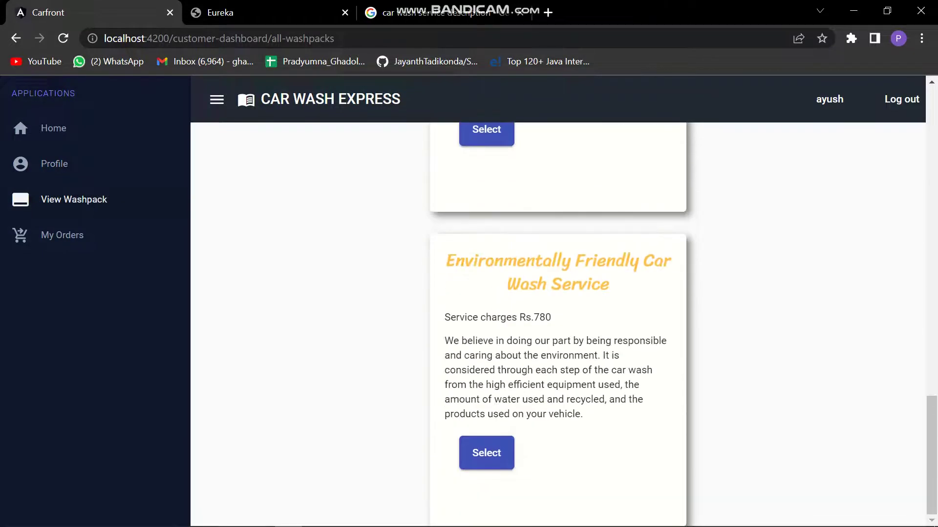
scroll(556, 322, "up", 15)
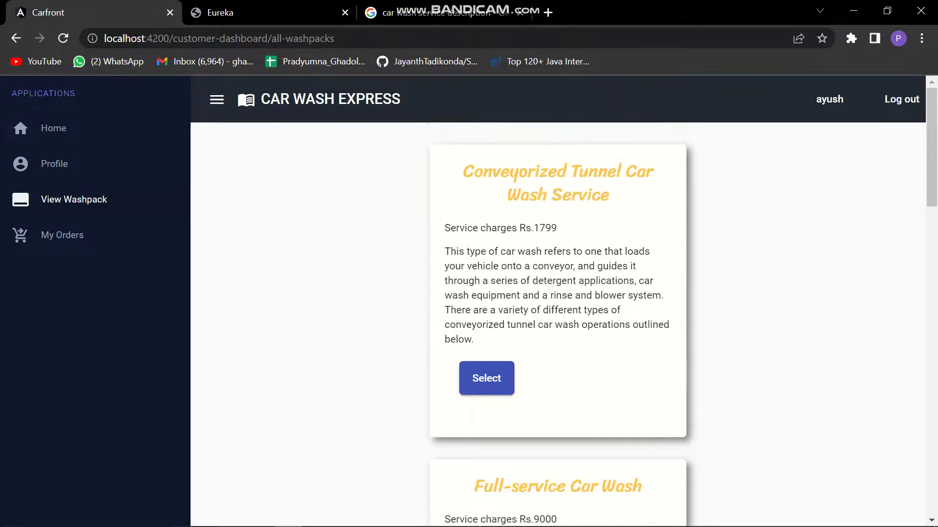
Start a Conveyorized Tunnel order, then back out to the wash pack list and scroll down.
left_click(486, 378)
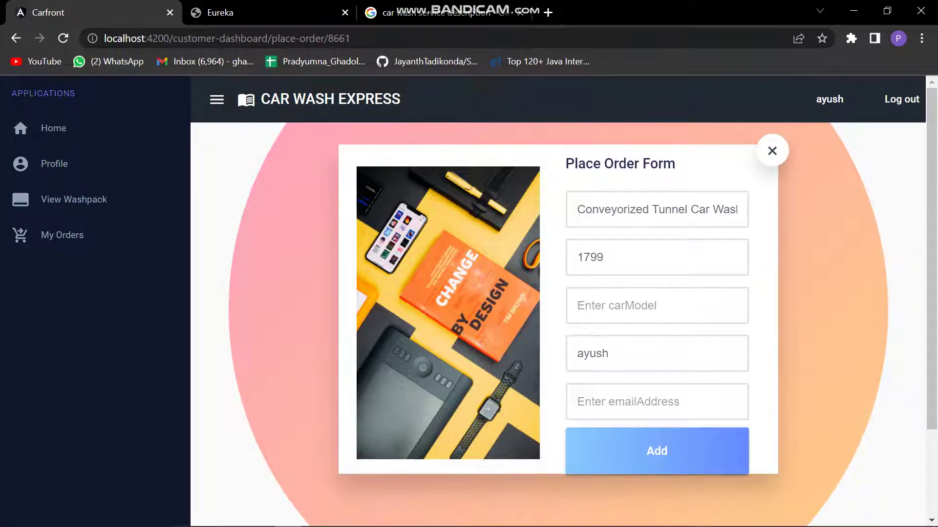
left_click(635, 306)
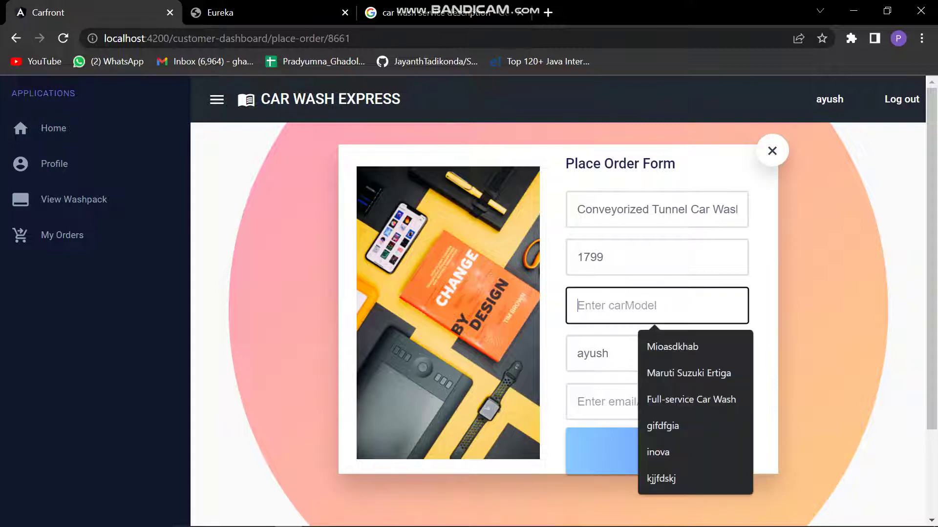
left_click(73, 199)
scroll(558, 322, "down", 10)
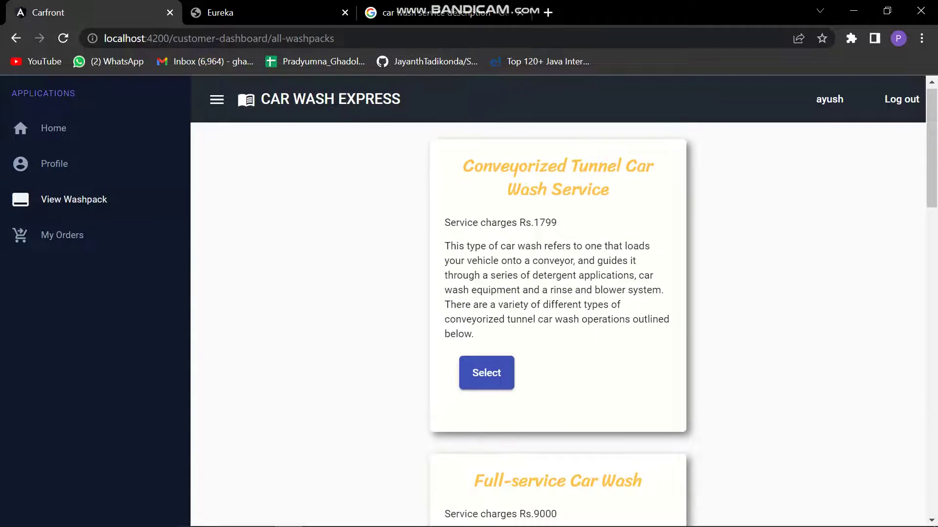
scroll(487, 306, "down", 9)
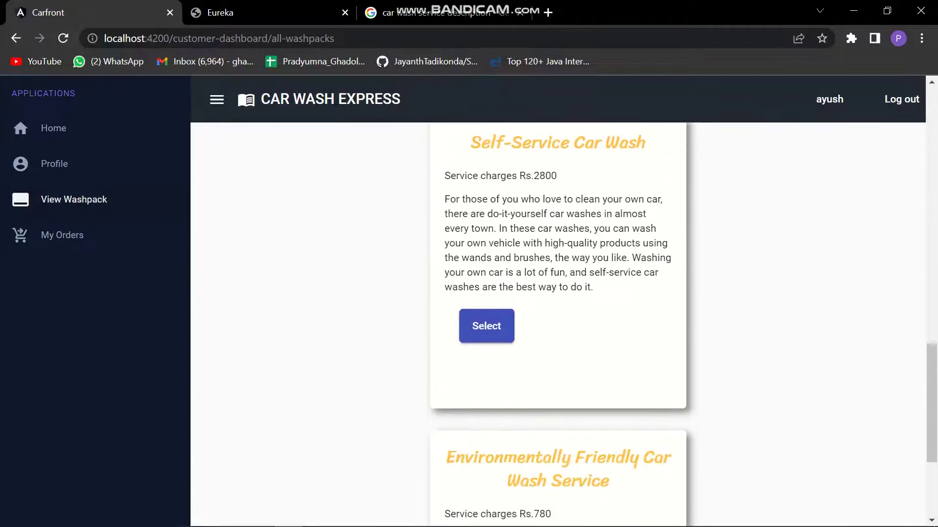
Order the Self-Service Car Wash for car model 'randoom car' with the customer's email, confirming it.
left_click(486, 306)
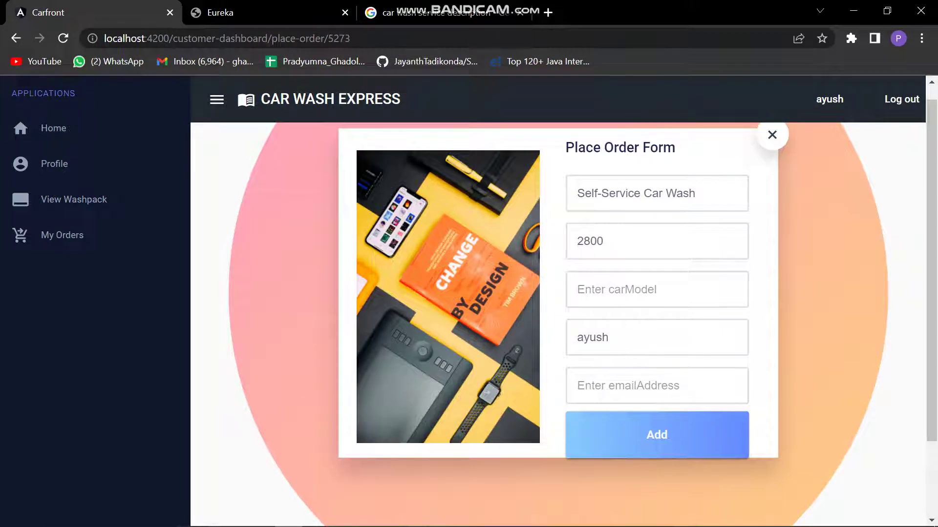
left_click(635, 289)
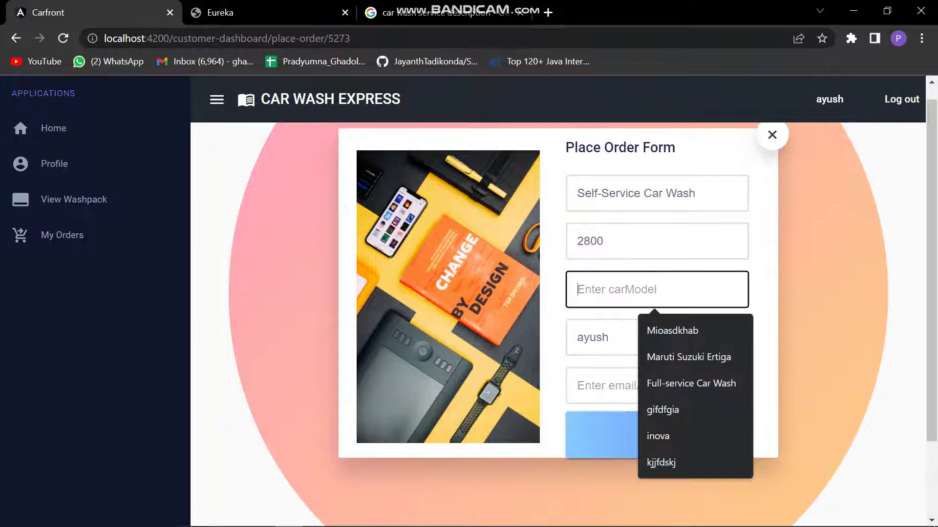
type("randoom ")
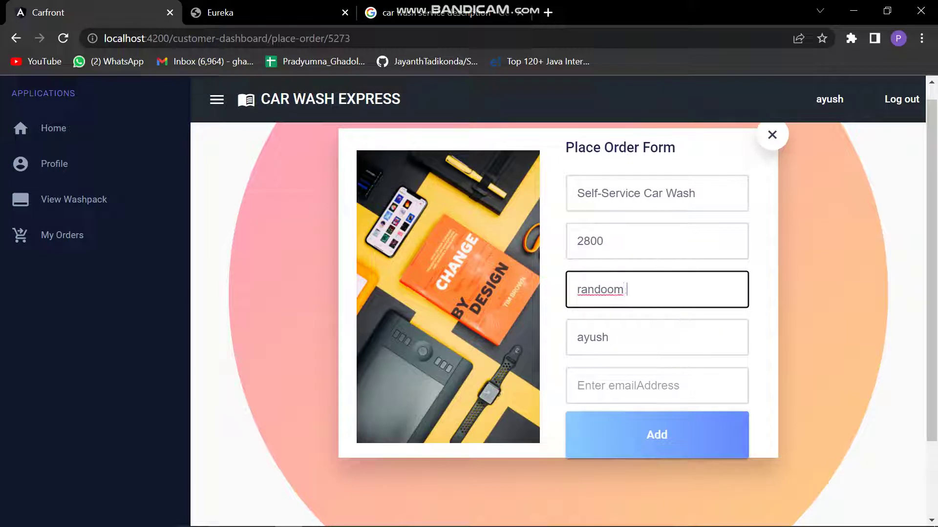
type("car")
left_click(657, 385)
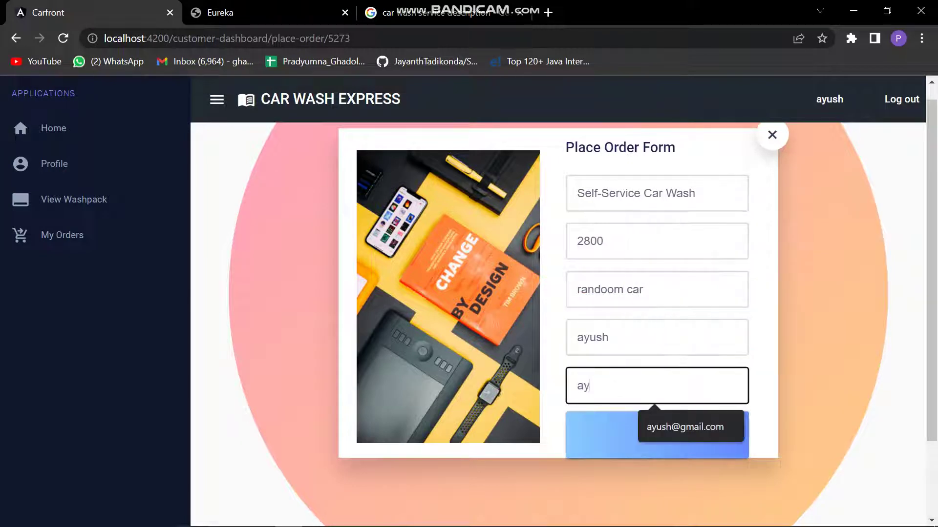
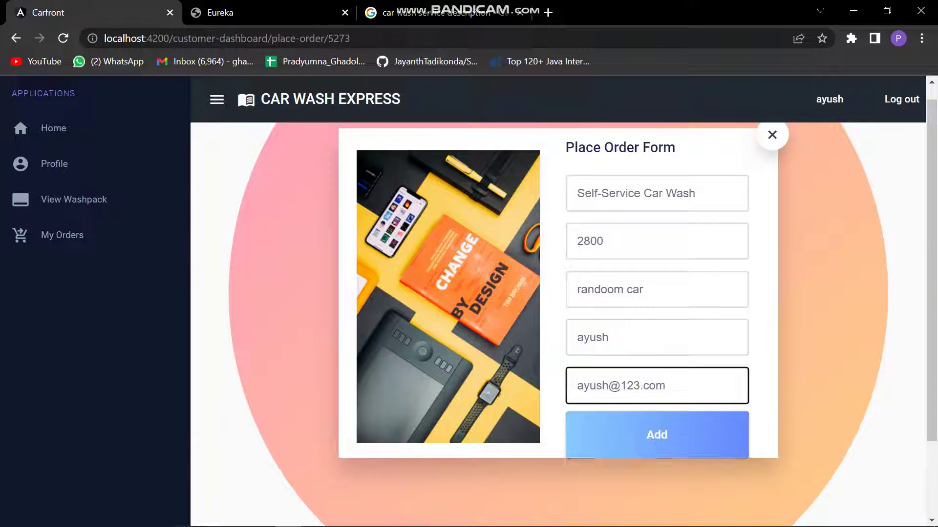
left_click(649, 425)
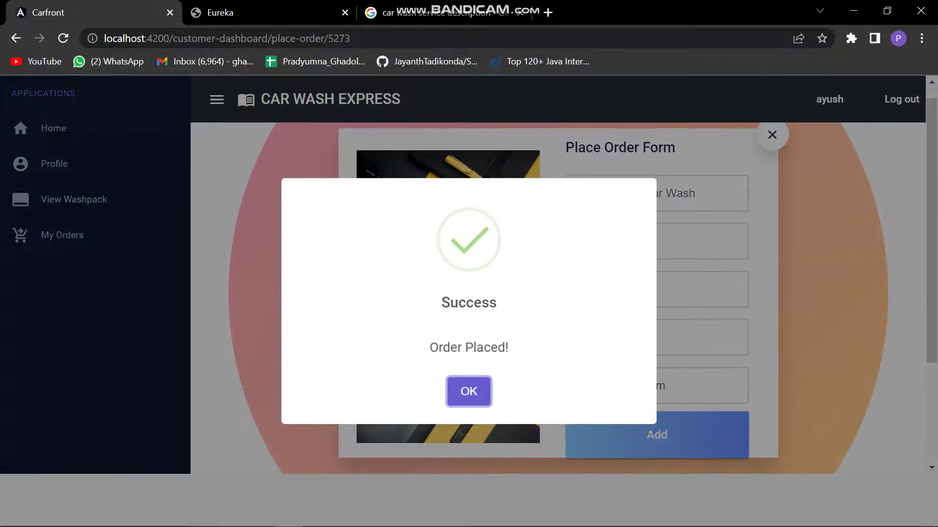
key("Return")
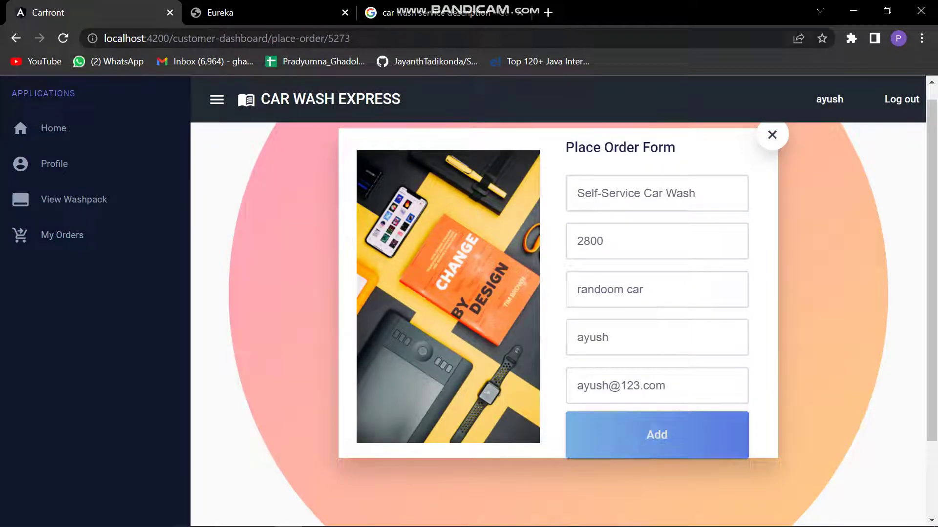
left_click(62, 234)
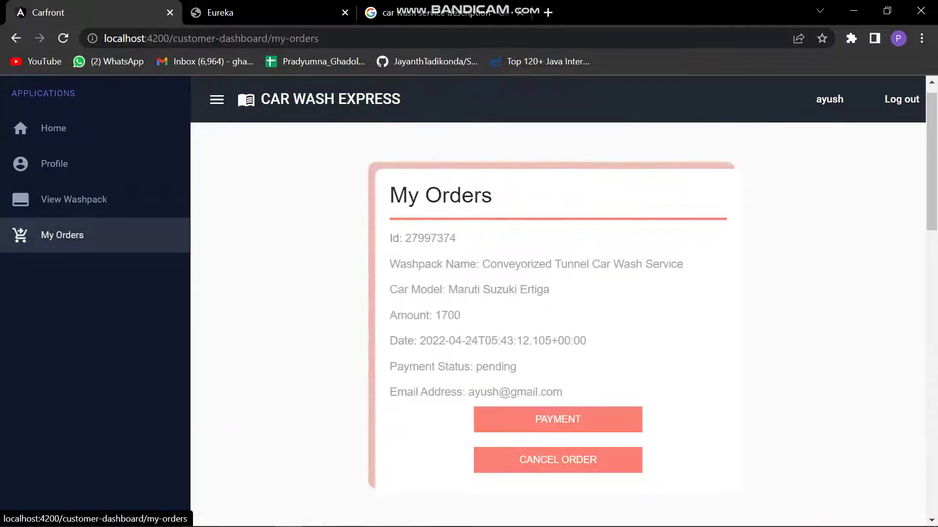
scroll(558, 300, "down", 7)
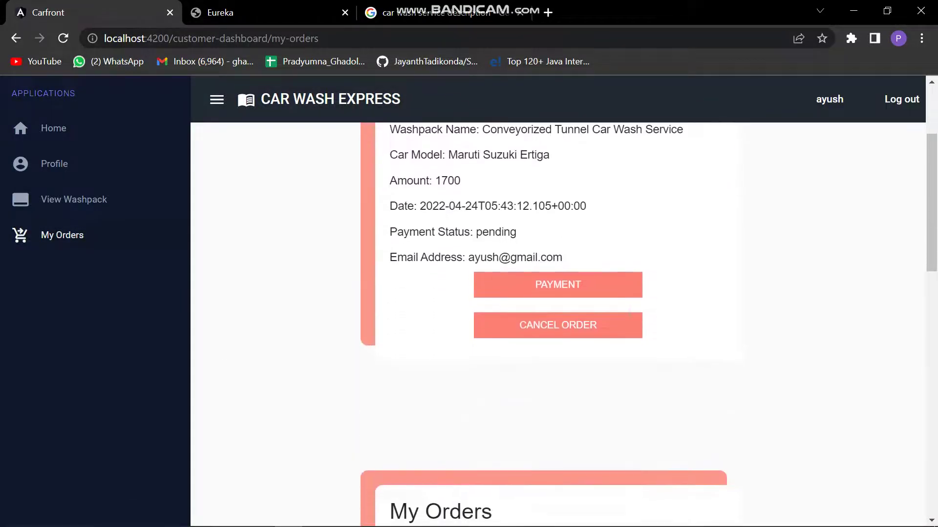
scroll(558, 300, "down", 3)
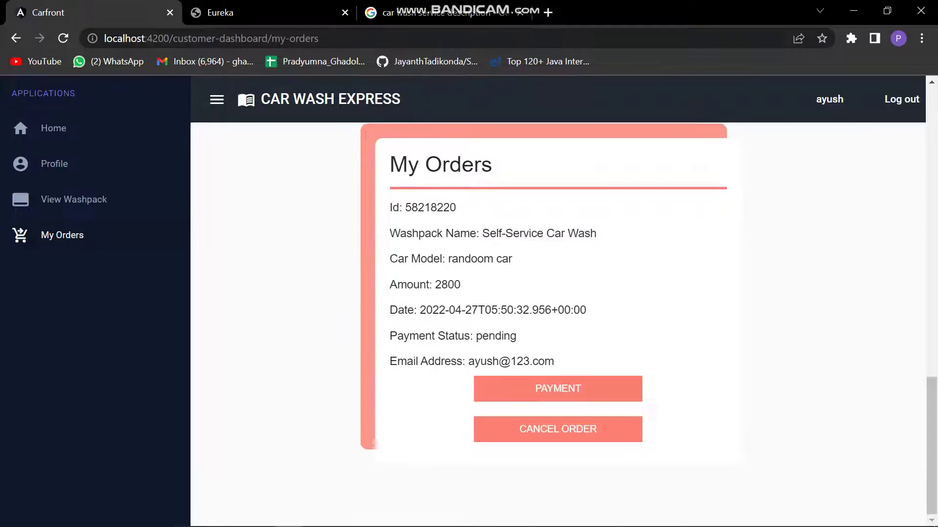
left_click_drag(512, 259, 445, 259)
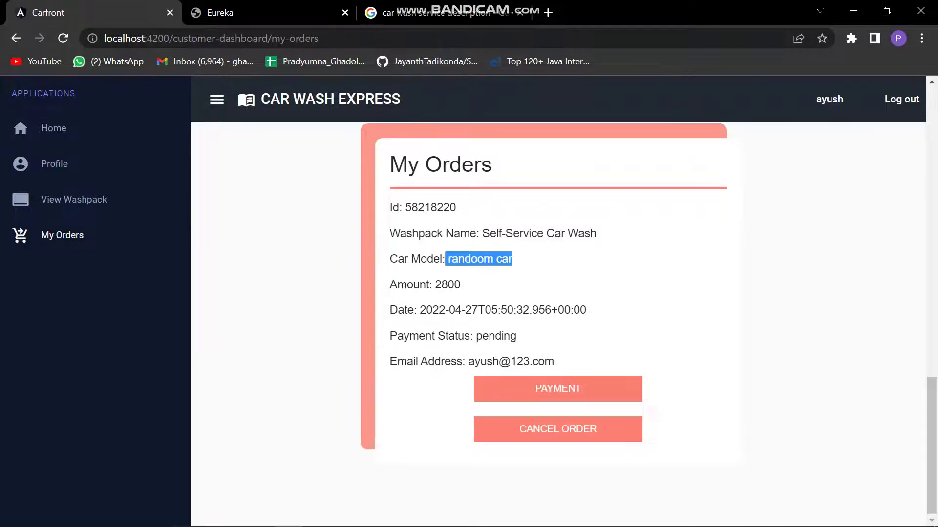
left_click_drag(592, 233, 460, 234)
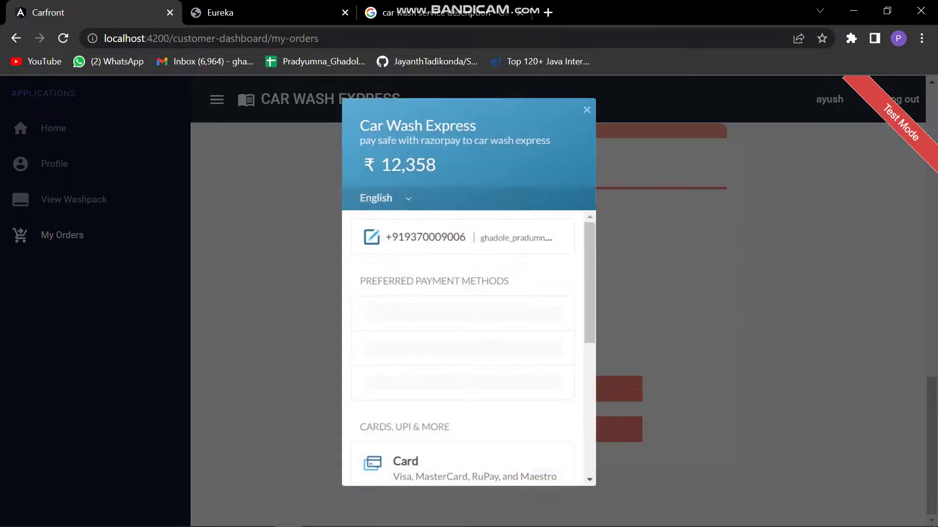
scroll(462, 325, "down", 6)
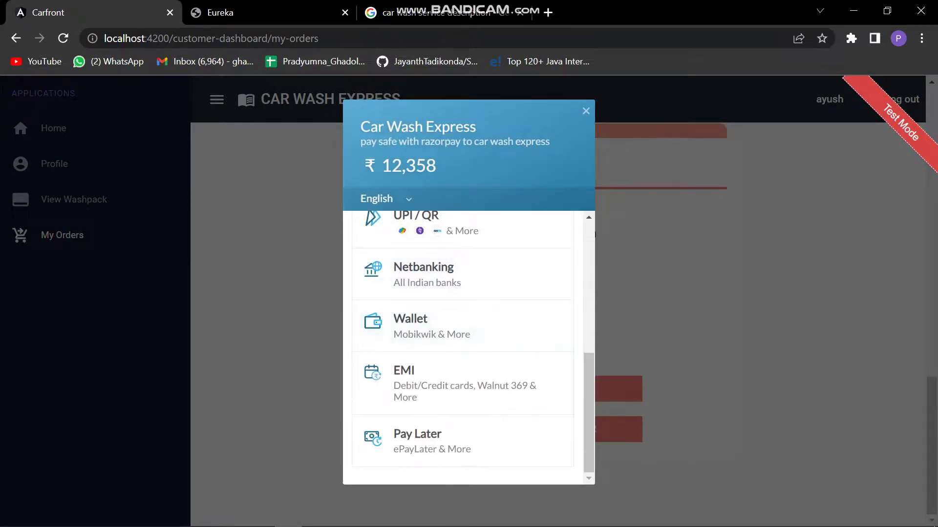
key("Escape")
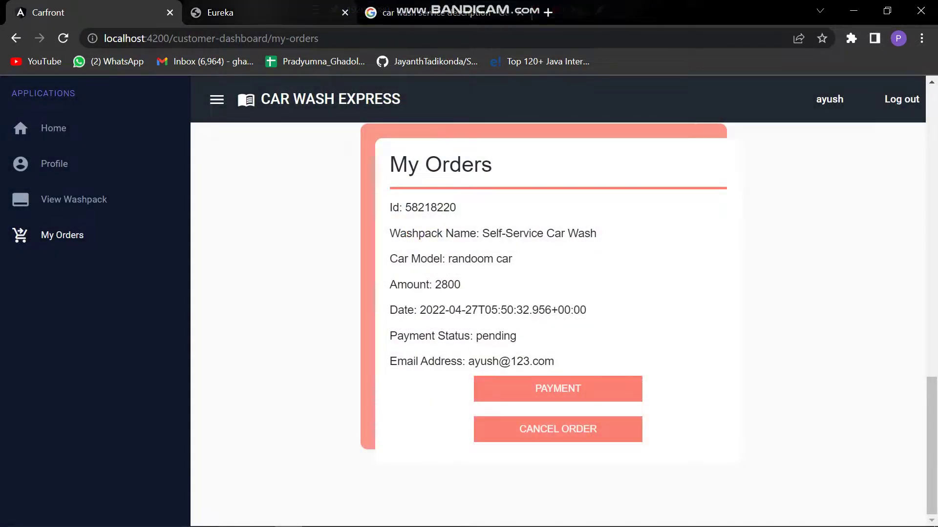
Refresh the Eureka dashboard so CARWASHPAYMENT appears among the six registered services.
key("ctrl+Tab")
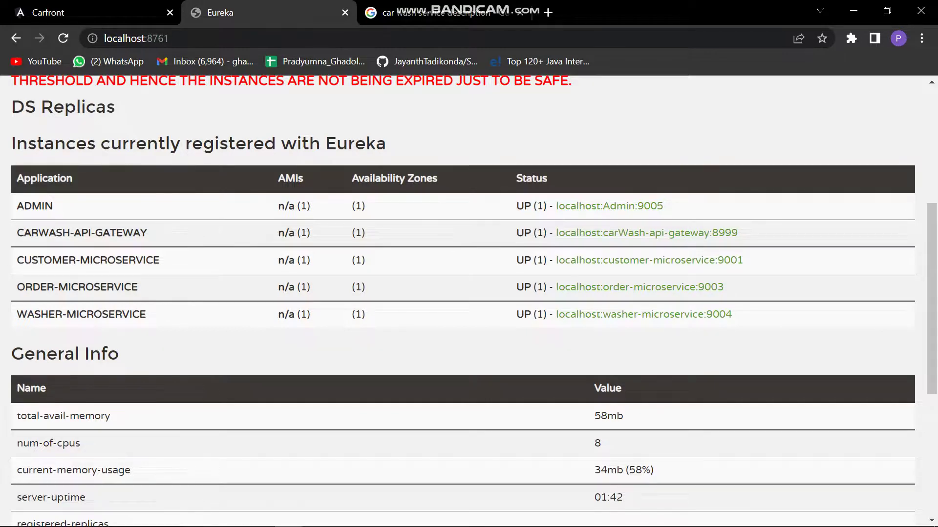
key("F5")
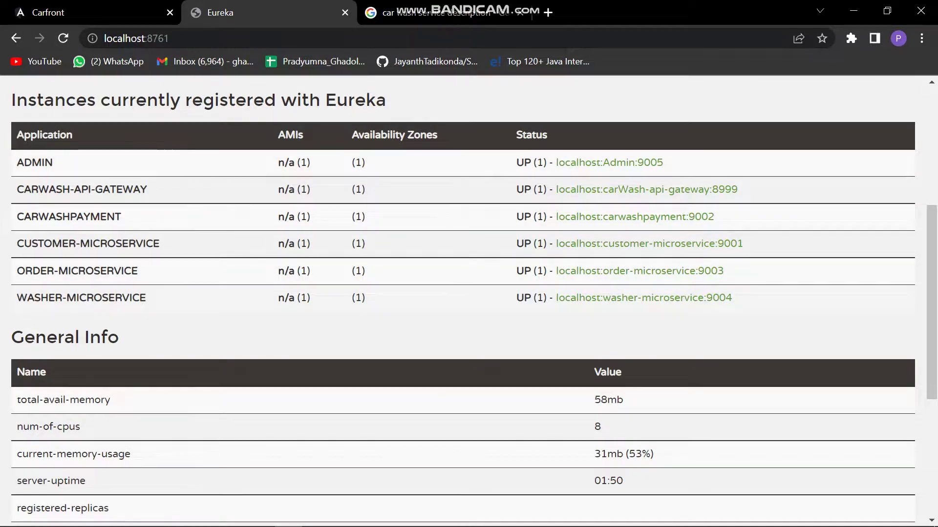
key("alt+Tab")
Show Spring Tool Suite's seven Spring Boot projects, then bring the Bandicam recorder forward.
key("alt+Tab")
key("alt+Tab")
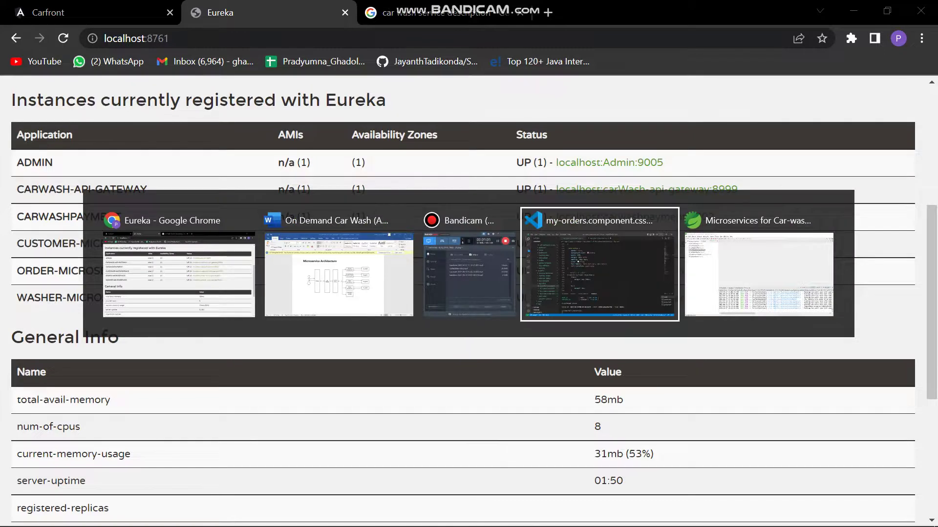
key("alt+Tab")
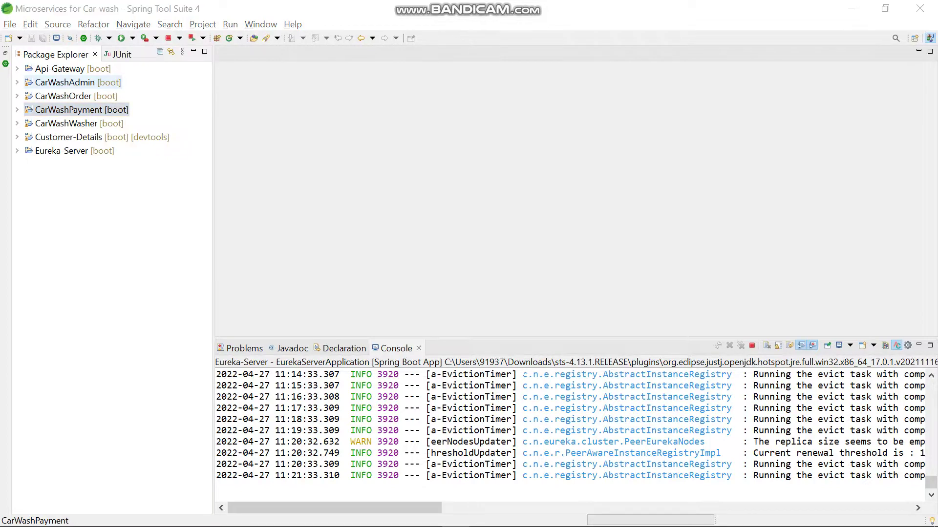
key("alt+Tab")
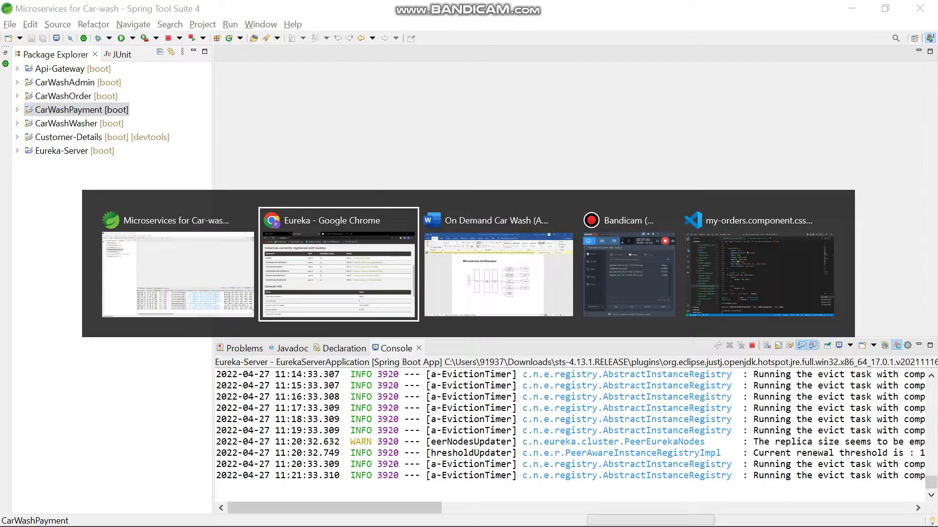
key("alt+Tab")
key("alt+Tab")
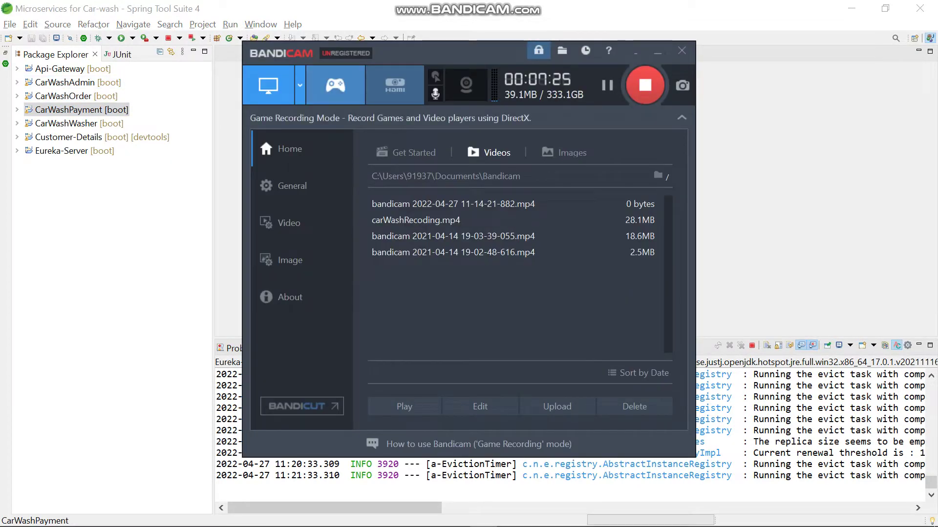